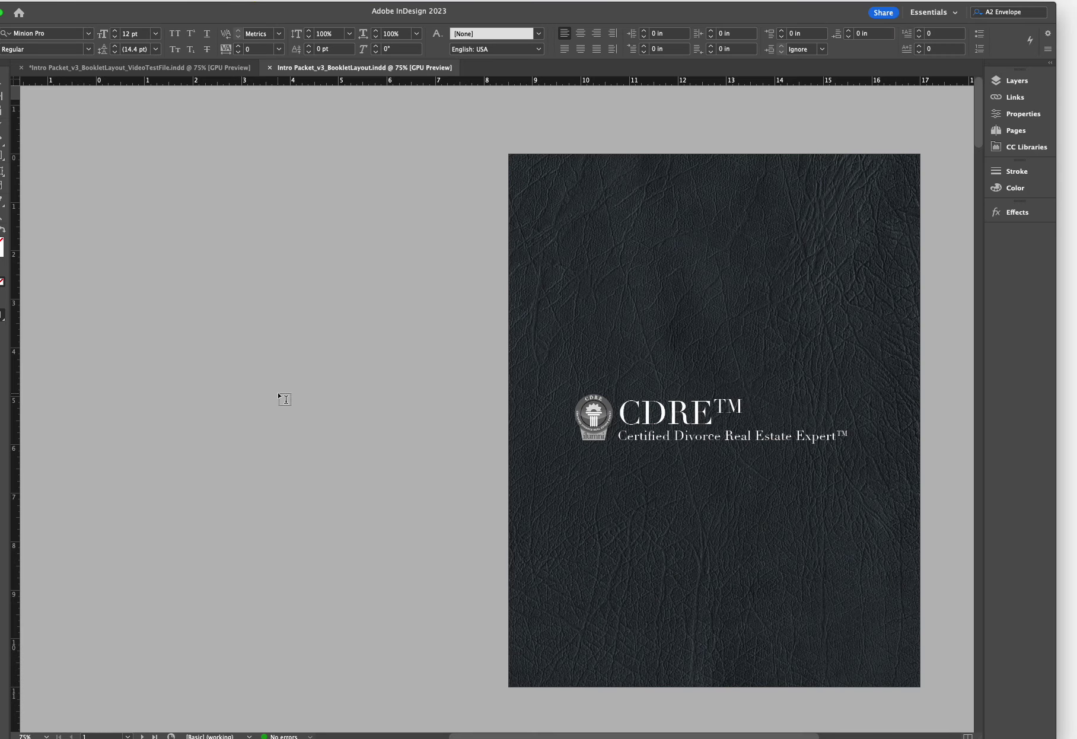
Change the Intro Booklets quantity from 100 to 150 so the price updates to $623.28
{"action": "scroll", "coordinate": [630, 341], "scroll_direction": "down", "scroll_amount": 5}
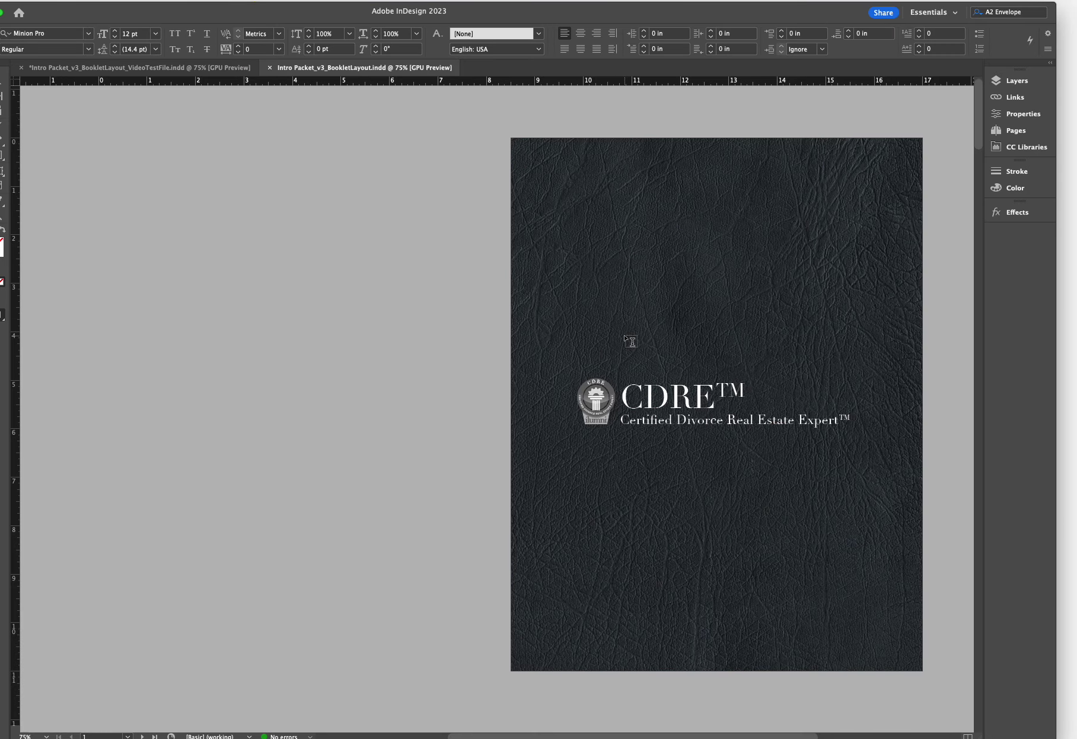
{"action": "scroll", "coordinate": [630, 342], "scroll_direction": "down", "scroll_amount": 15}
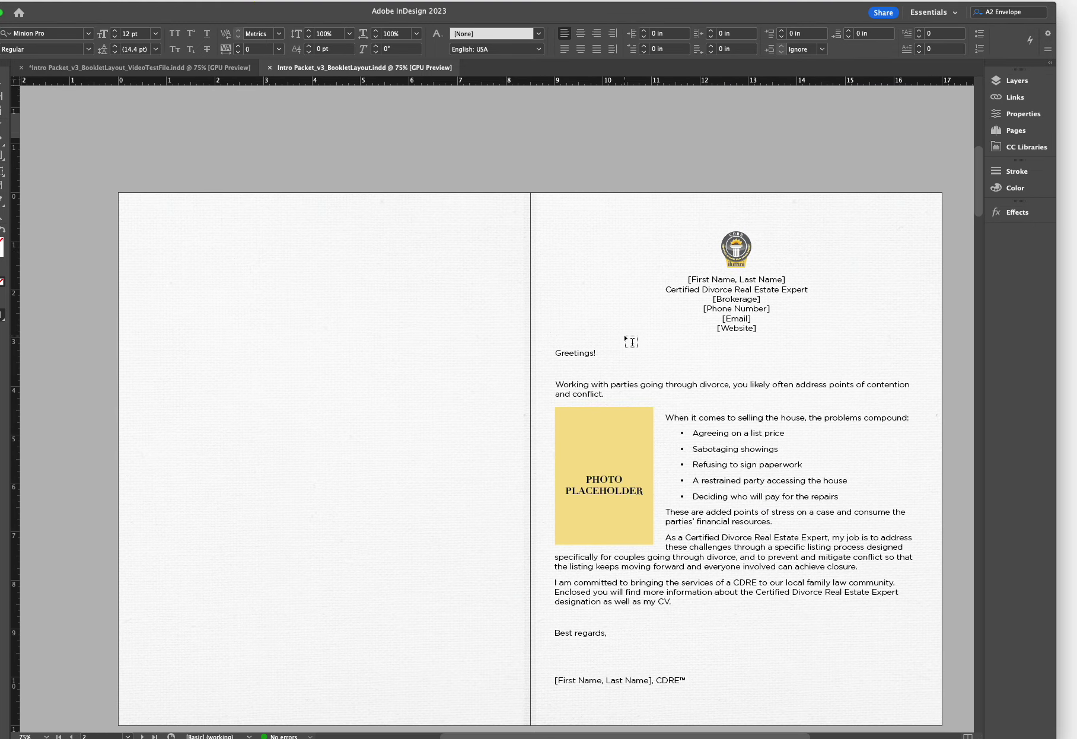
{"action": "scroll", "coordinate": [630, 341], "scroll_direction": "down", "scroll_amount": 2}
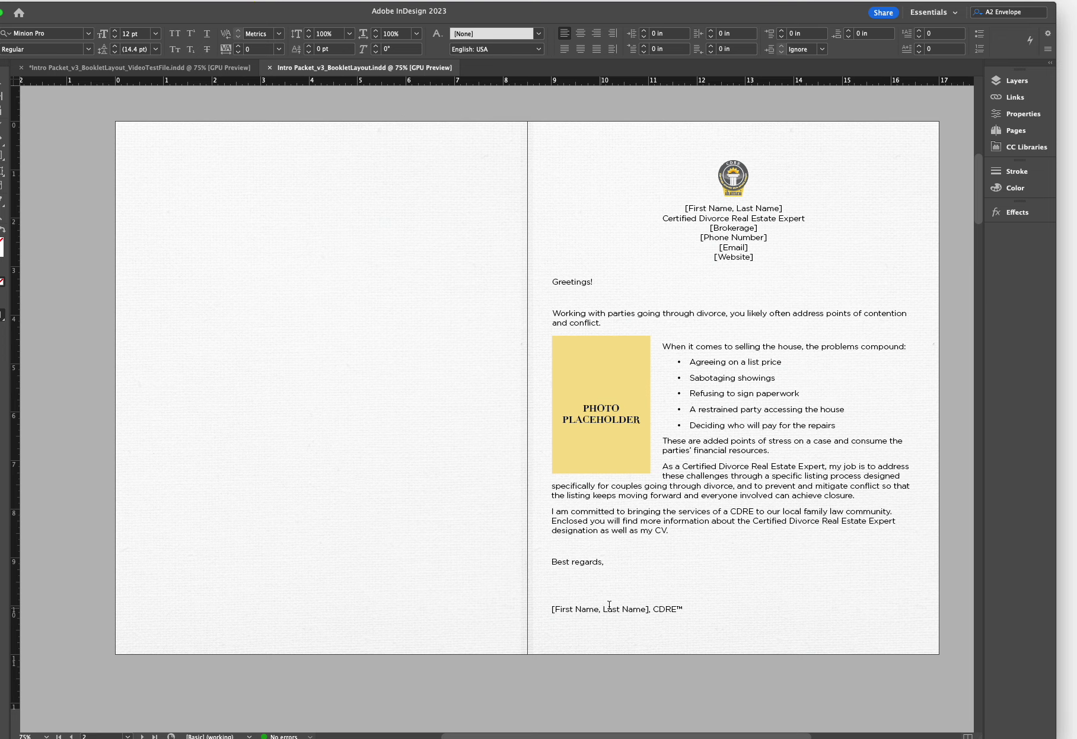
{"action": "scroll", "coordinate": [657, 532], "scroll_direction": "down", "scroll_amount": 15}
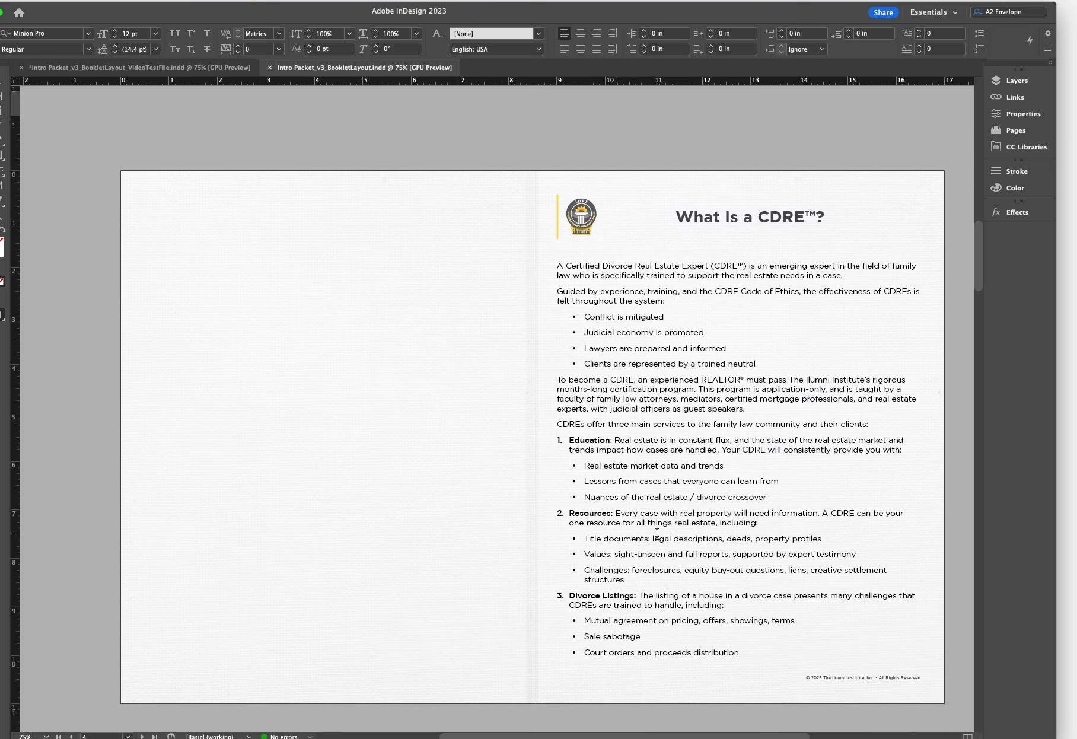
{"action": "scroll", "coordinate": [657, 532], "scroll_direction": "down", "scroll_amount": 15}
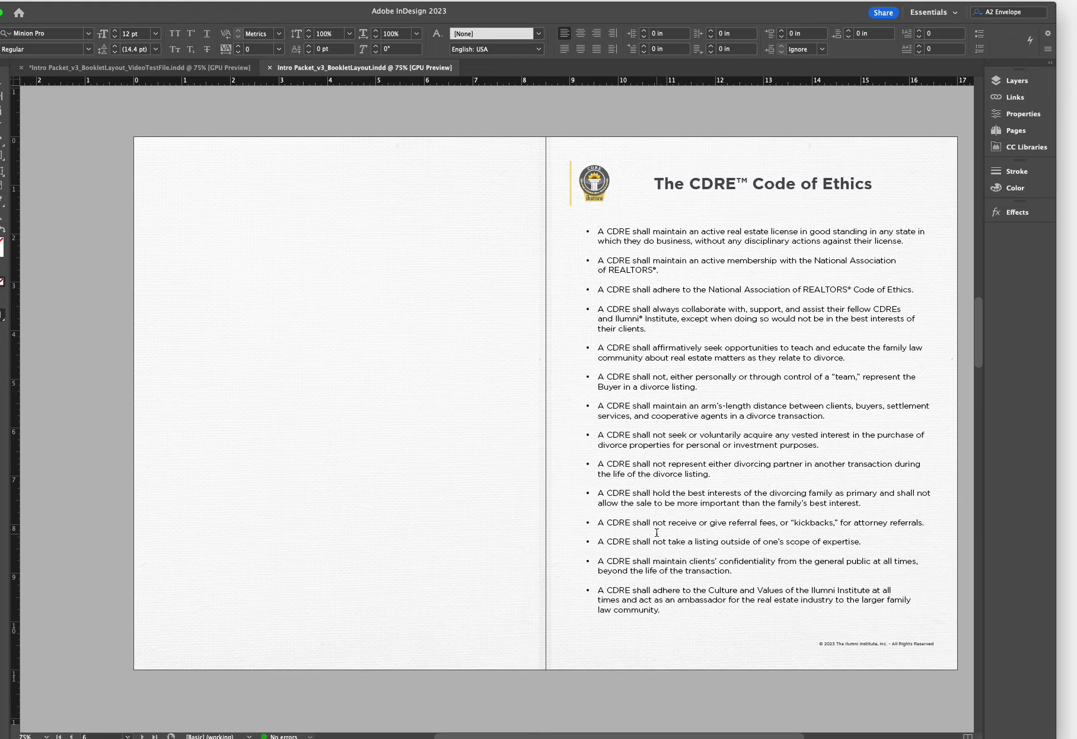
{"action": "scroll", "coordinate": [657, 532], "scroll_direction": "down", "scroll_amount": 10}
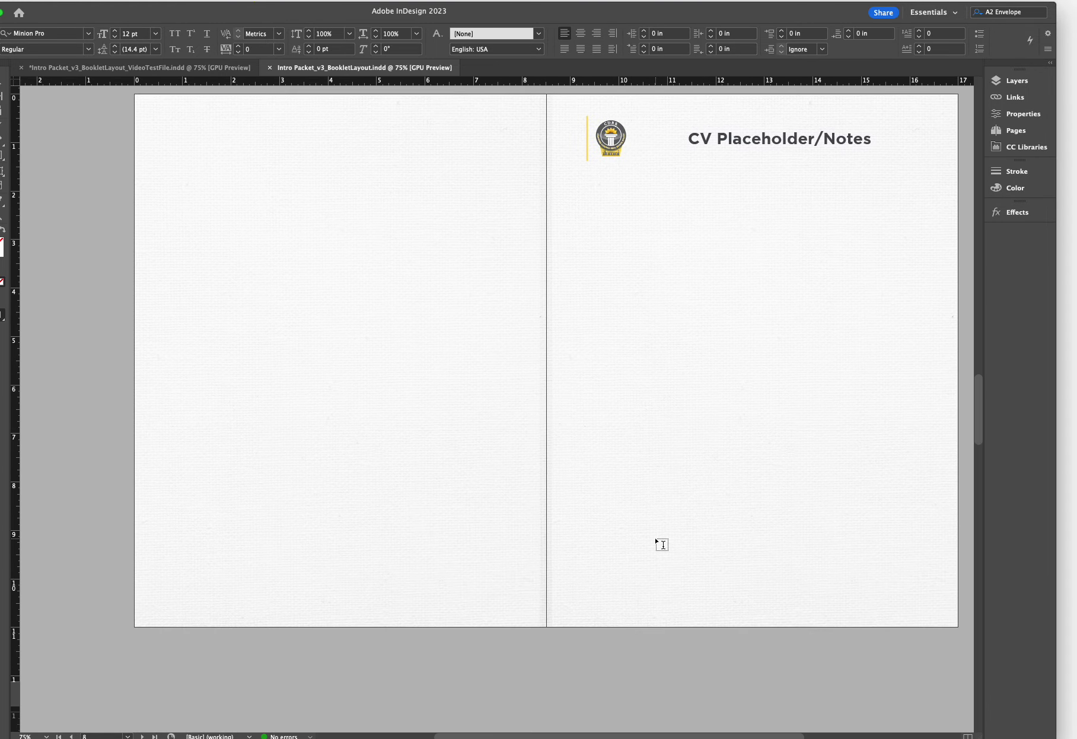
{"action": "scroll", "coordinate": [659, 542], "scroll_direction": "down", "scroll_amount": 10}
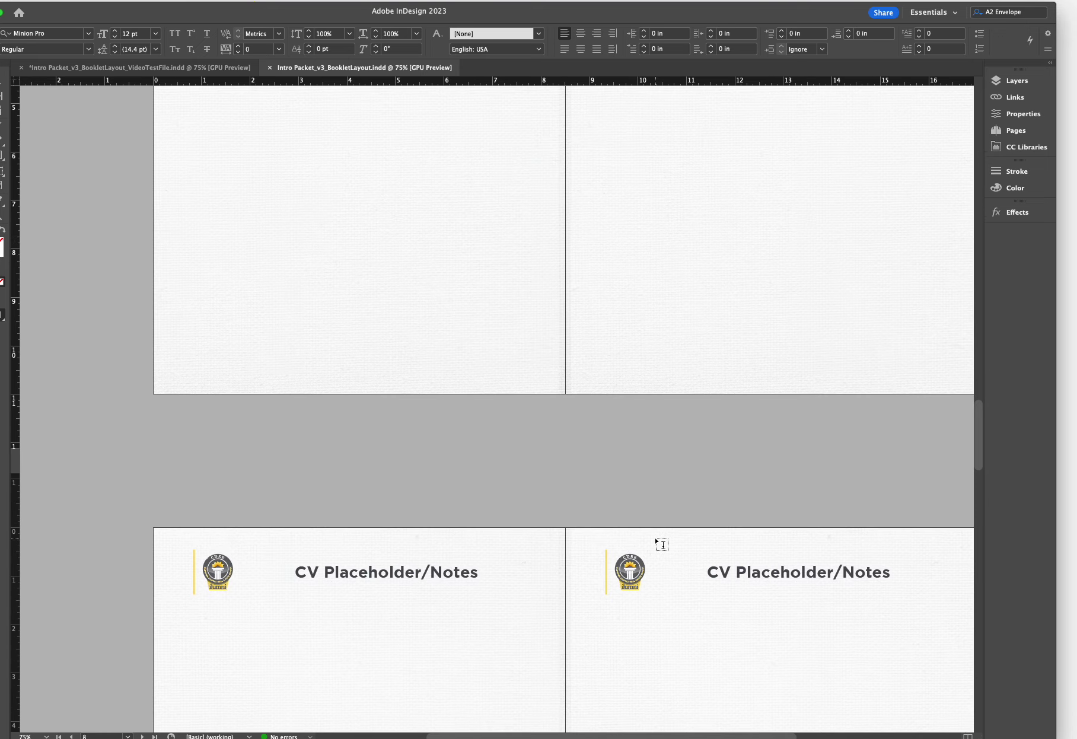
{"action": "scroll", "coordinate": [661, 543], "scroll_direction": "down", "scroll_amount": 10}
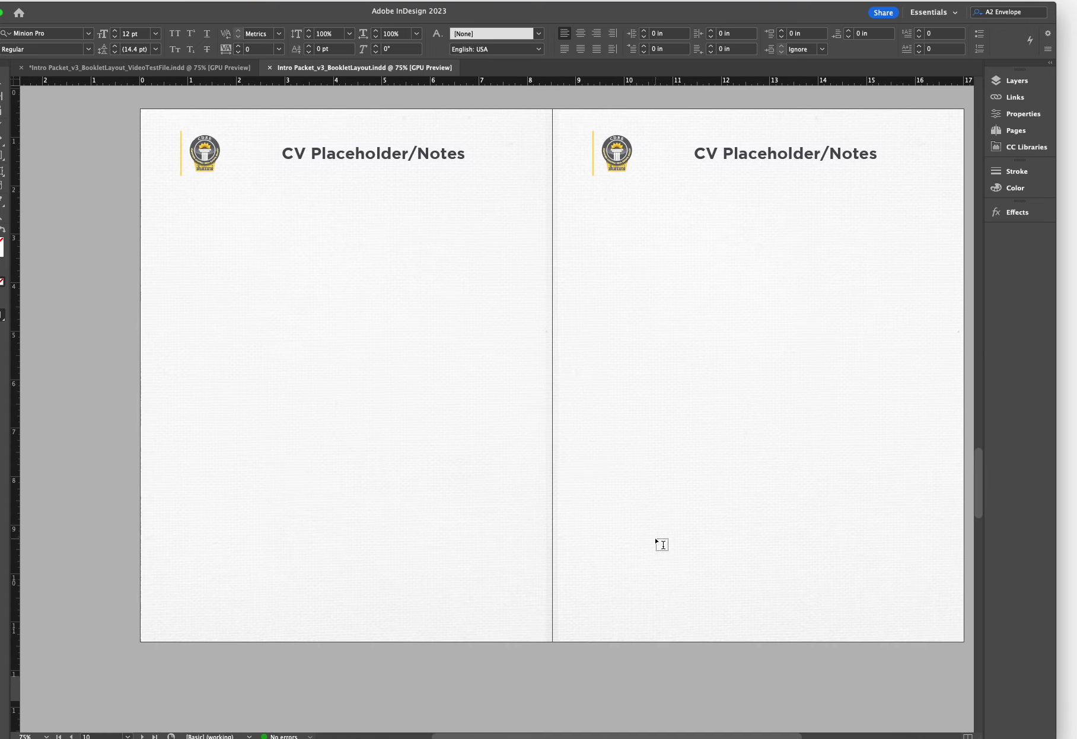
{"action": "scroll", "coordinate": [661, 544], "scroll_direction": "down", "scroll_amount": 15}
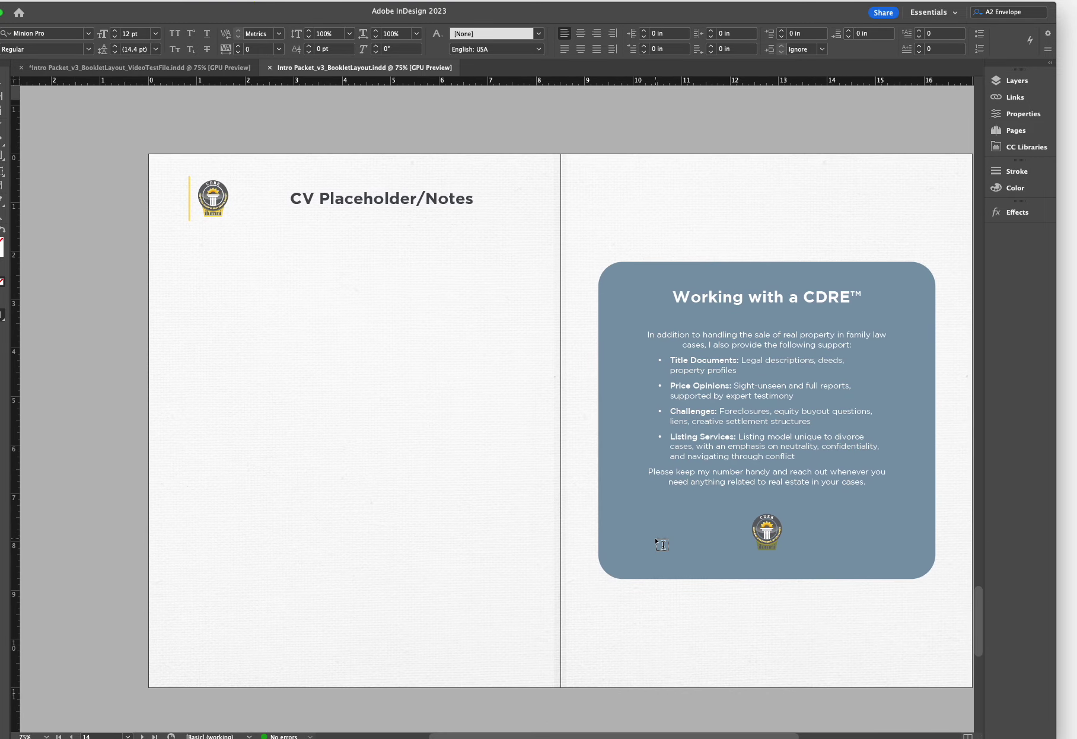
{"action": "scroll", "coordinate": [661, 544], "scroll_direction": "down", "scroll_amount": 10}
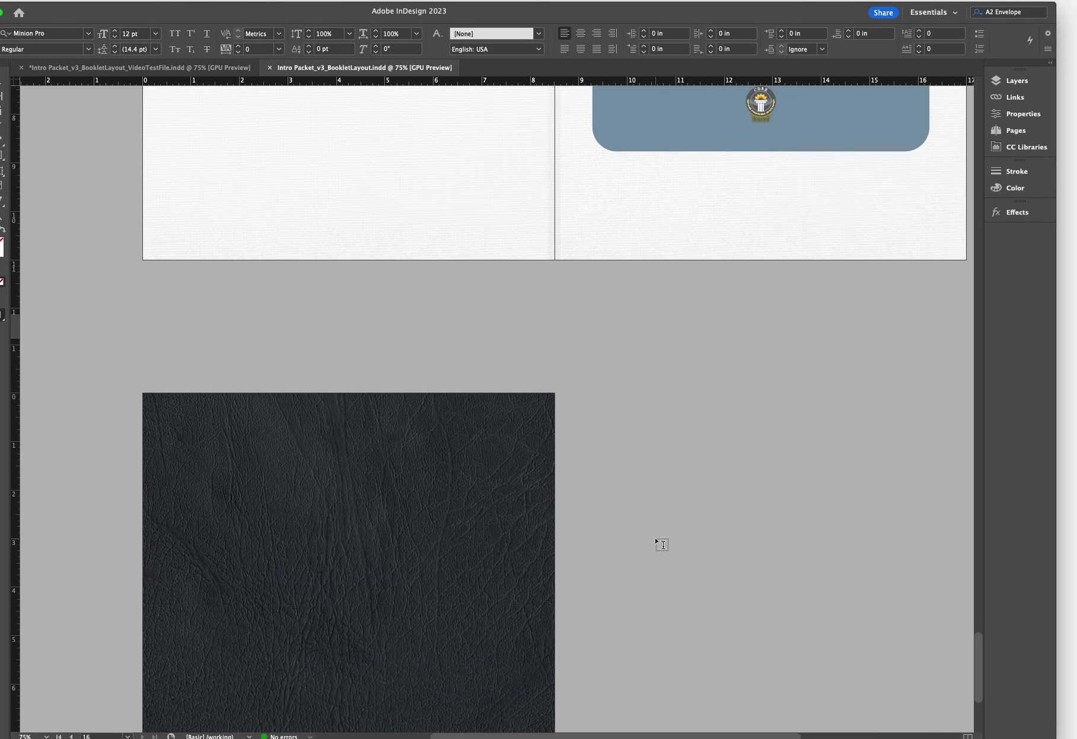
{"action": "scroll", "coordinate": [661, 544], "scroll_direction": "down", "scroll_amount": 5}
{"action": "scroll", "coordinate": [661, 544], "scroll_direction": "up", "scroll_amount": 10}
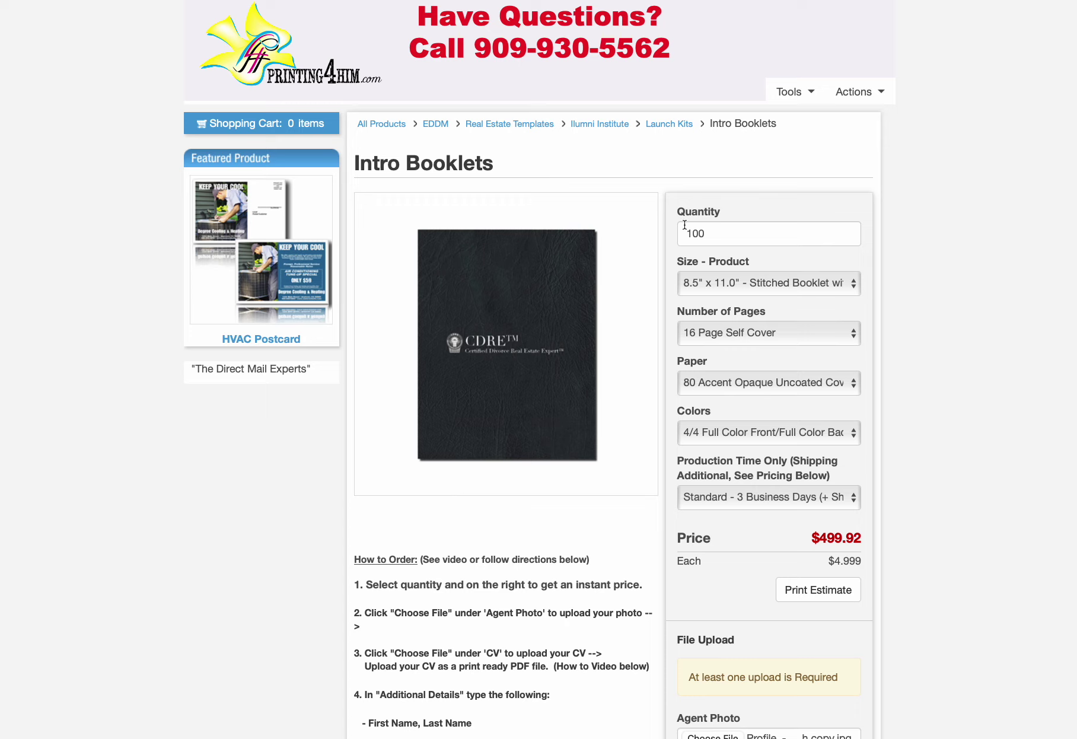
{"action": "double_click", "coordinate": [716, 240]}
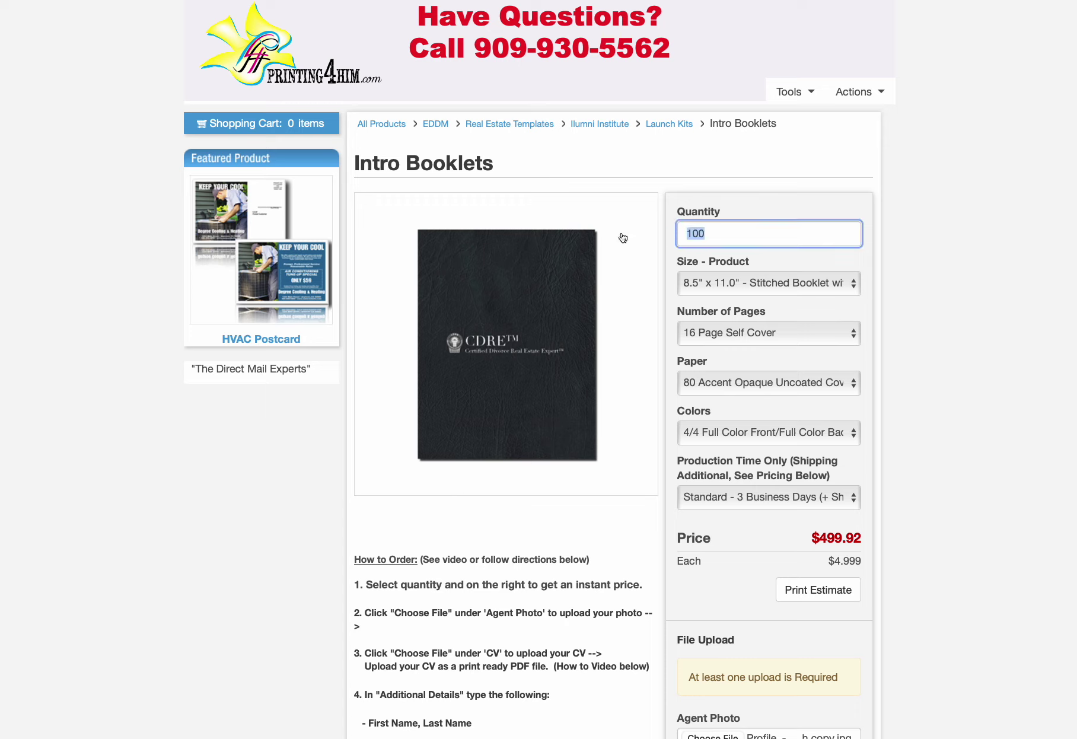
{"action": "type", "text": "150"}
{"action": "key", "text": "Tab"}
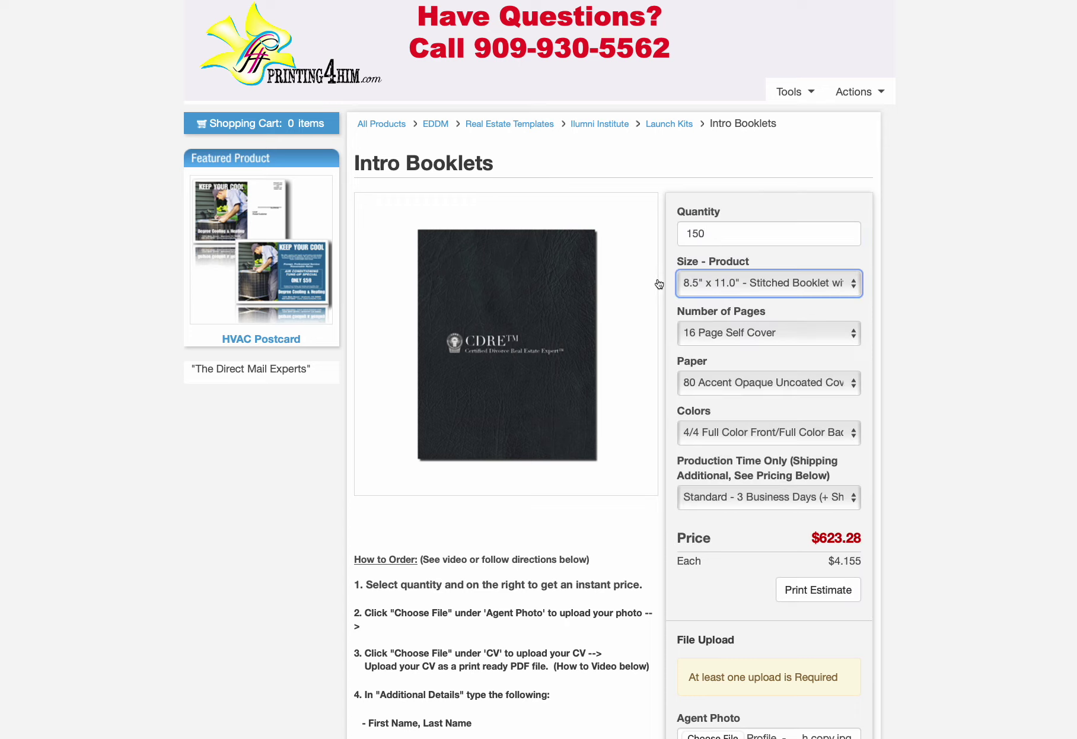
{"action": "scroll", "coordinate": [727, 471], "scroll_direction": "down", "scroll_amount": 4}
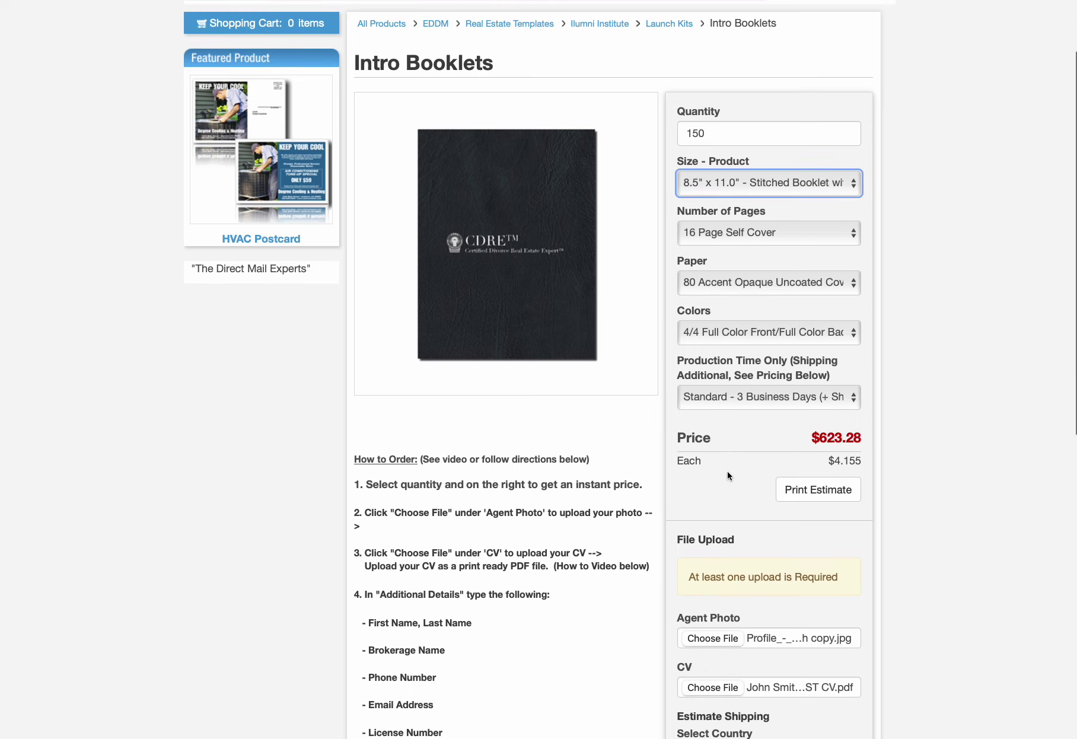
{"action": "scroll", "coordinate": [727, 471], "scroll_direction": "down", "scroll_amount": 3}
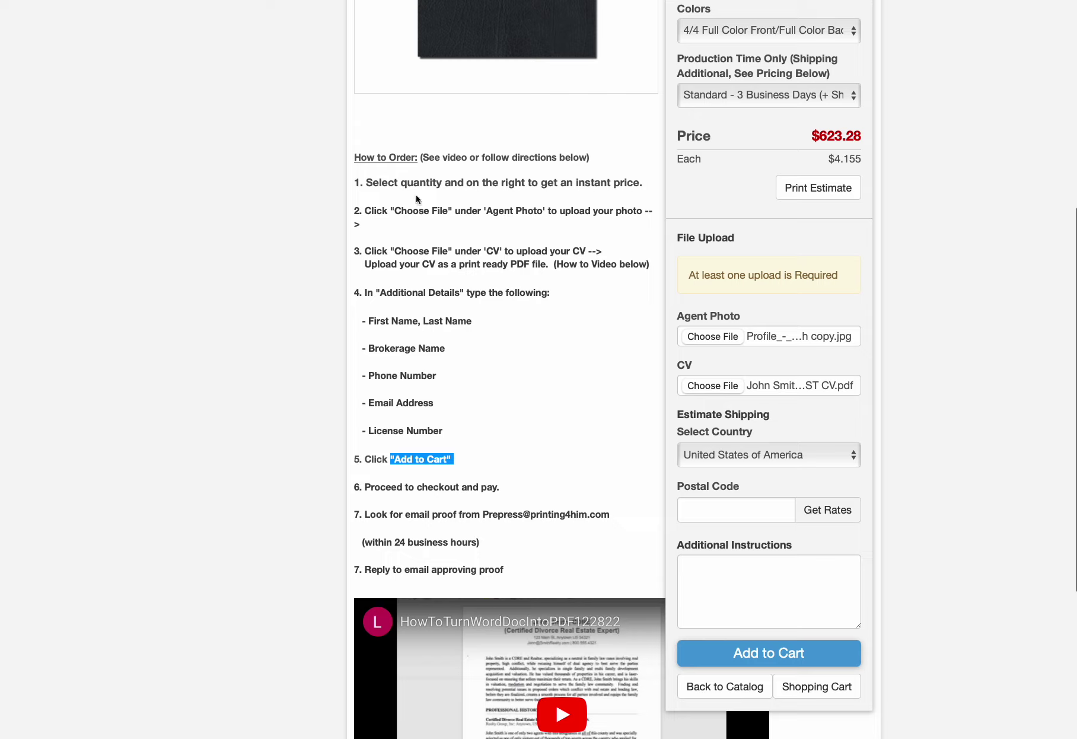
Upload the agent's profile photo JPG under Agent Photo
{"action": "left_click", "coordinate": [706, 337]}
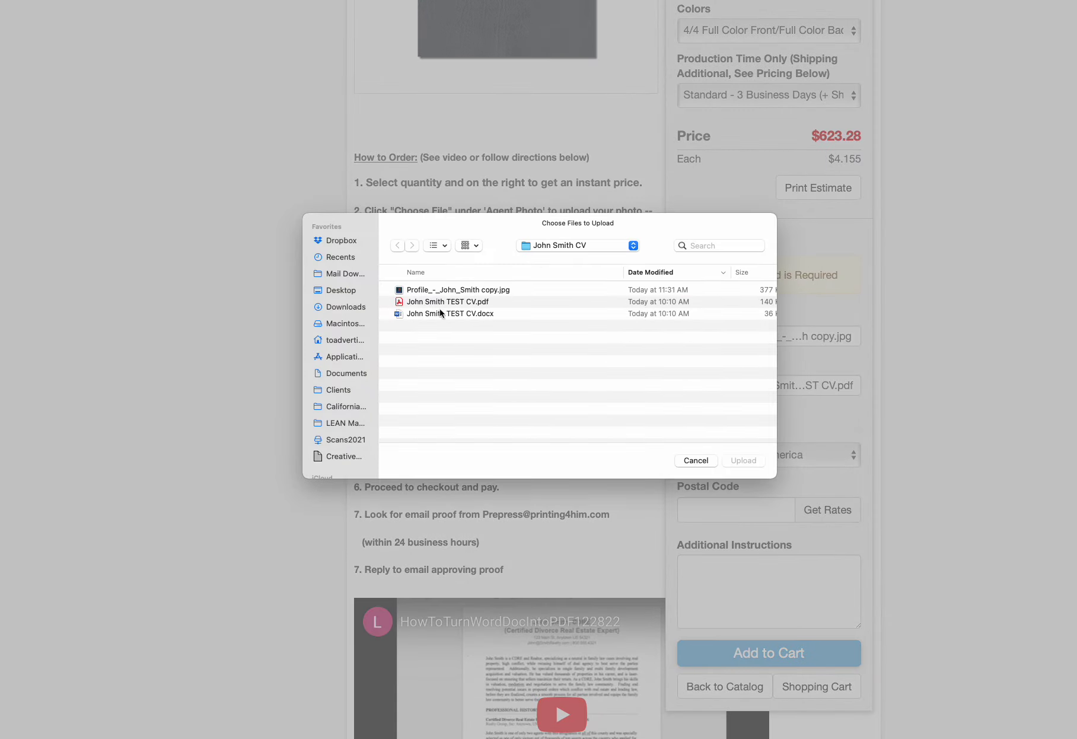
{"action": "left_click", "coordinate": [431, 291]}
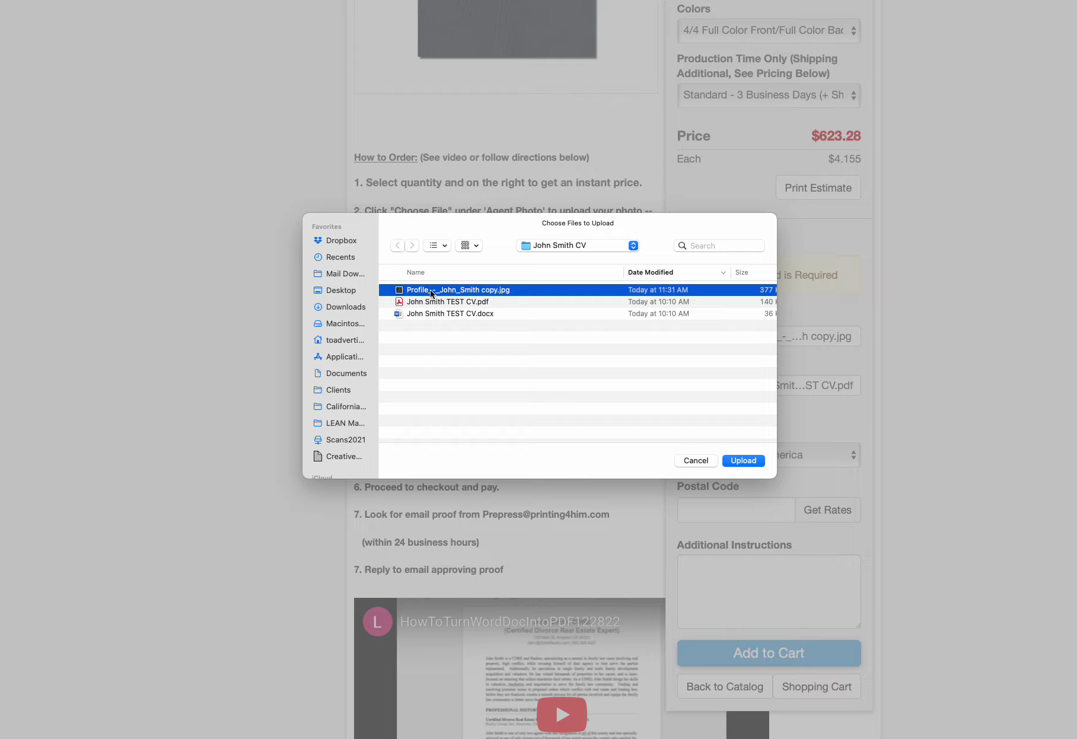
{"action": "key", "text": "space"}
{"action": "key", "text": "space"}
{"action": "left_click", "coordinate": [743, 460]}
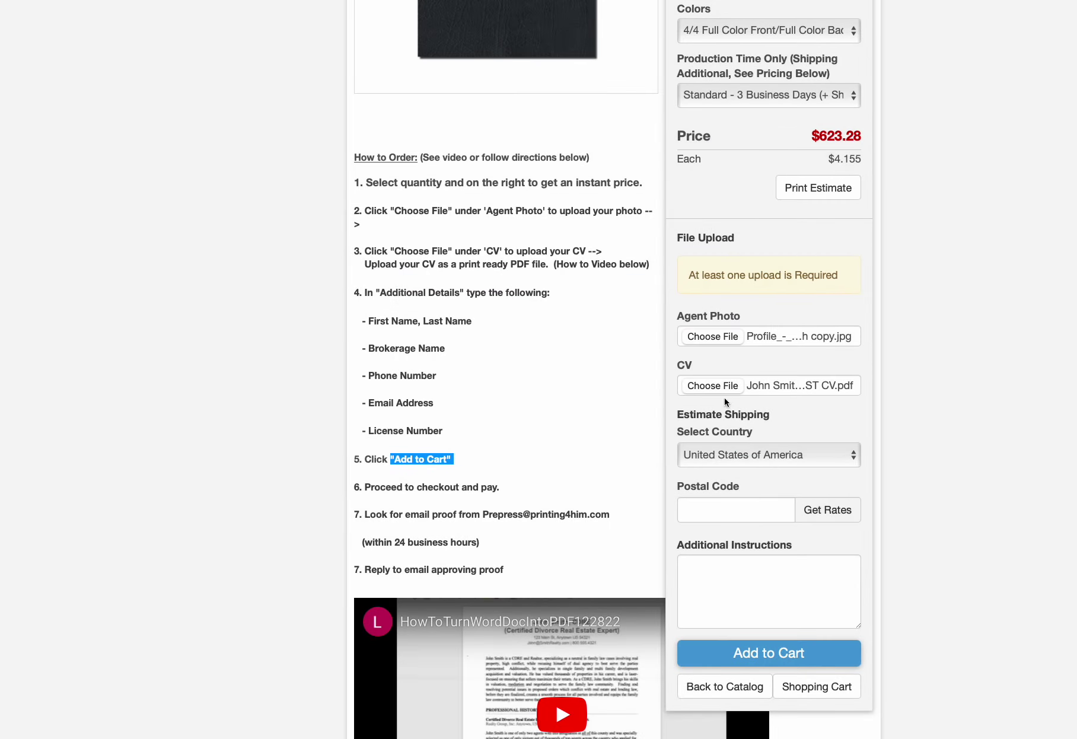
Upload the agent's CV PDF under CV
{"action": "left_click", "coordinate": [712, 386]}
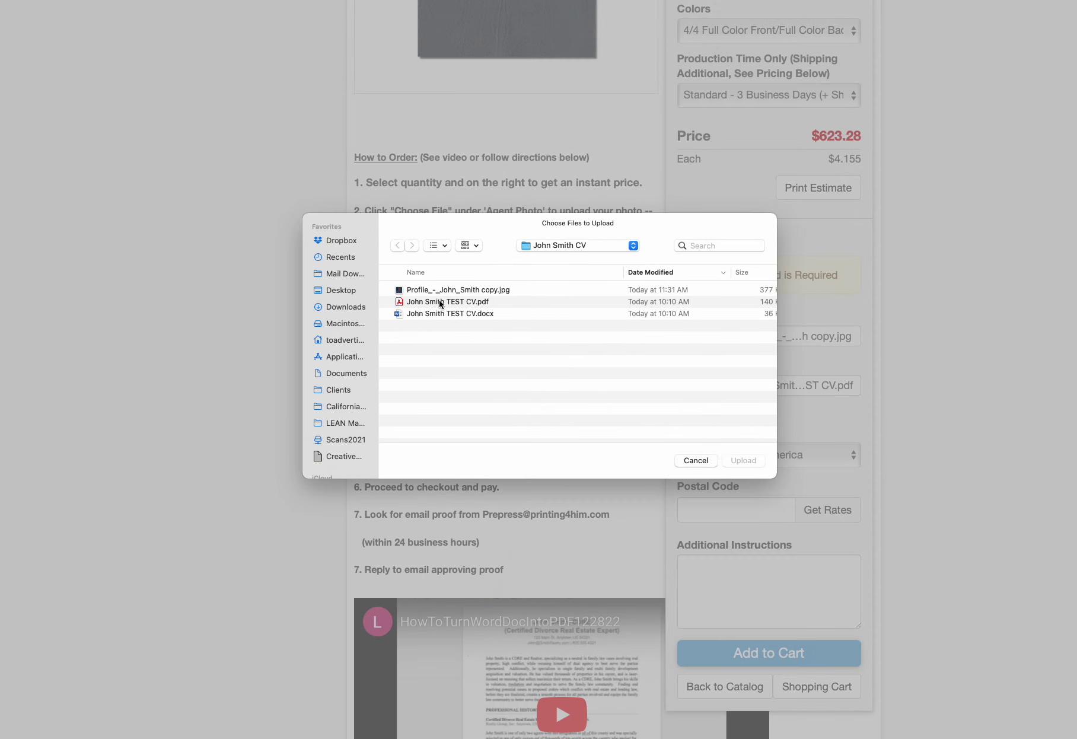
{"action": "left_click", "coordinate": [440, 303]}
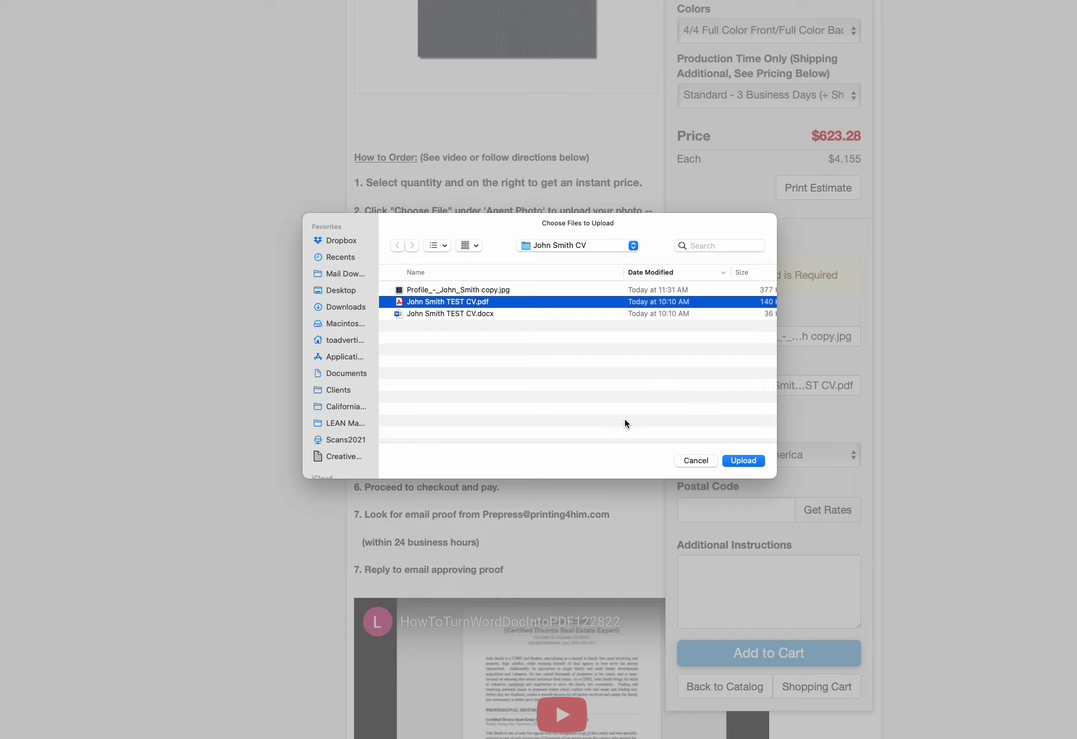
{"action": "left_click", "coordinate": [742, 461]}
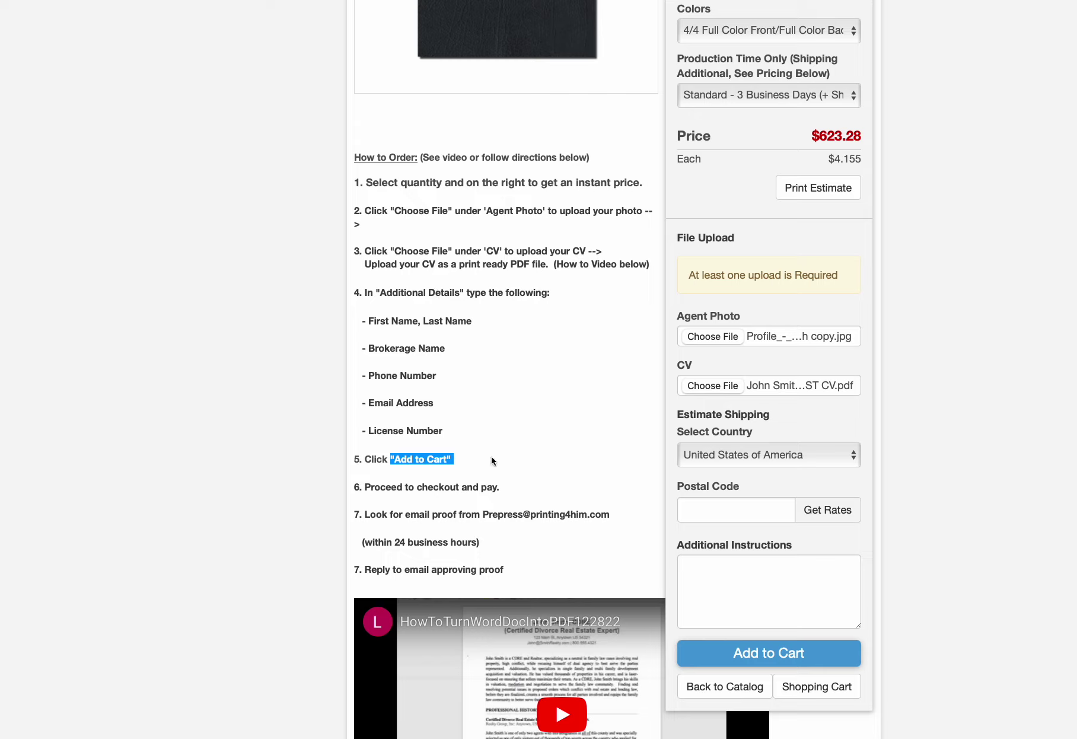
Paste the agent's contact details and license number into Additional Instructions, then add the order to the cart
{"action": "left_click", "coordinate": [727, 574]}
{"action": "key", "text": "super+v"}
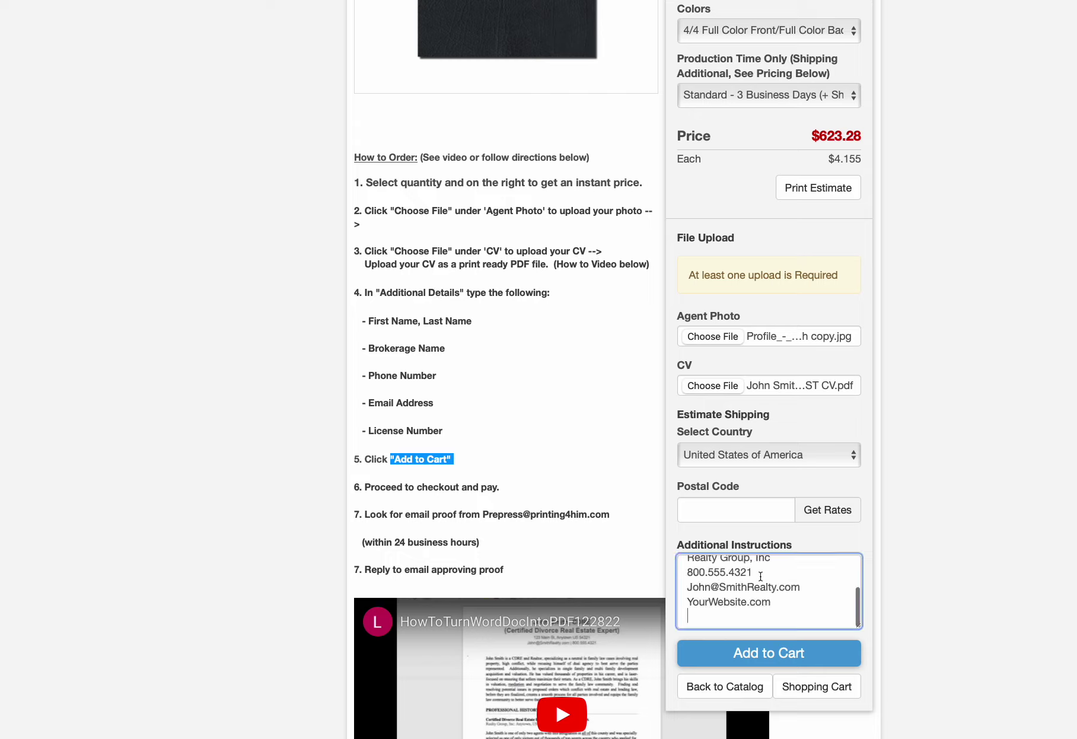
{"action": "scroll", "coordinate": [764, 613], "scroll_direction": "up", "scroll_amount": 3}
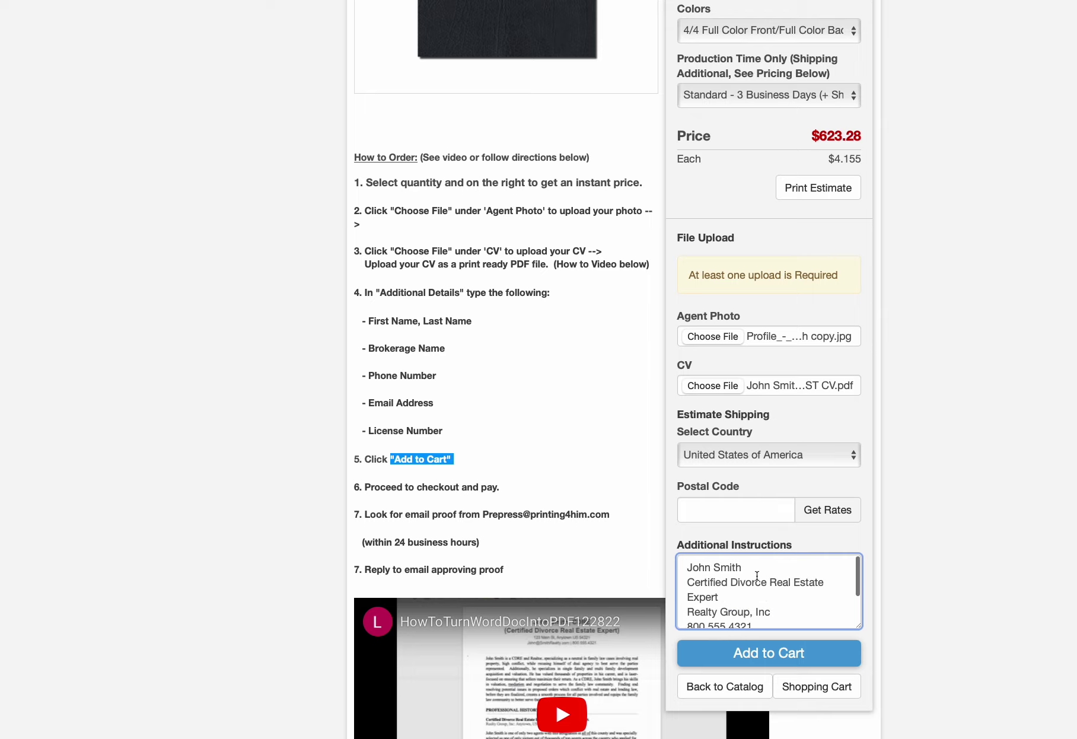
{"action": "scroll", "coordinate": [756, 575], "scroll_direction": "down", "scroll_amount": 2}
{"action": "scroll", "coordinate": [756, 575], "scroll_direction": "up", "scroll_amount": 2}
{"action": "scroll", "coordinate": [756, 575], "scroll_direction": "down", "scroll_amount": 2}
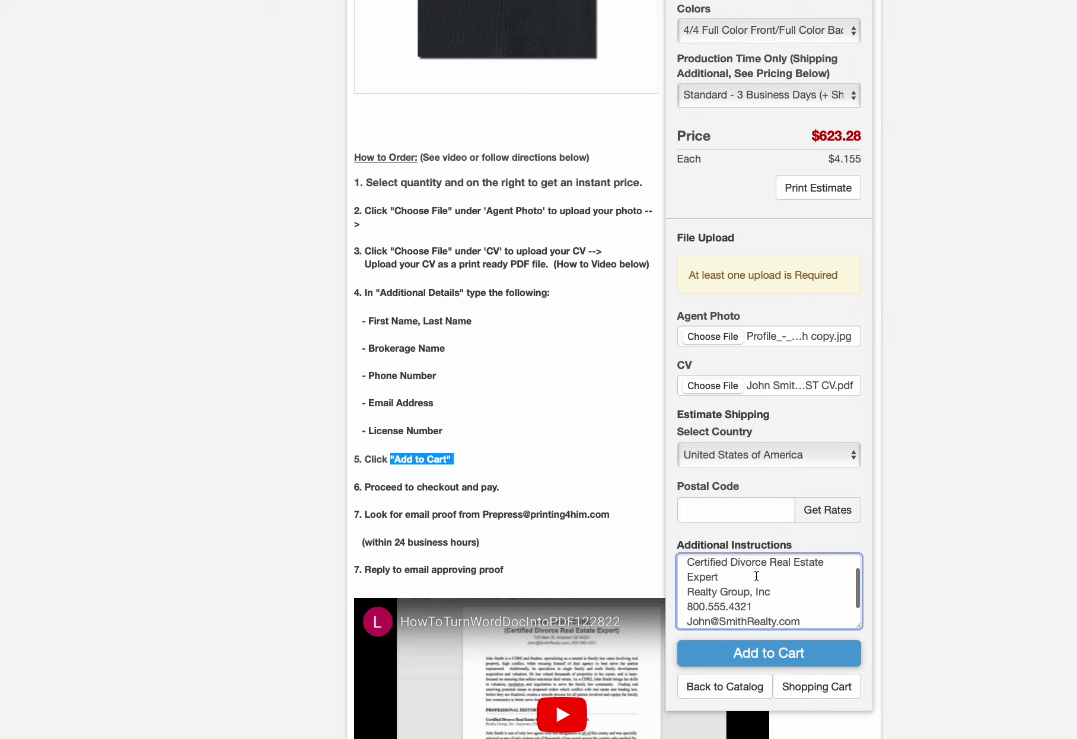
{"action": "scroll", "coordinate": [756, 575], "scroll_direction": "down", "scroll_amount": 1}
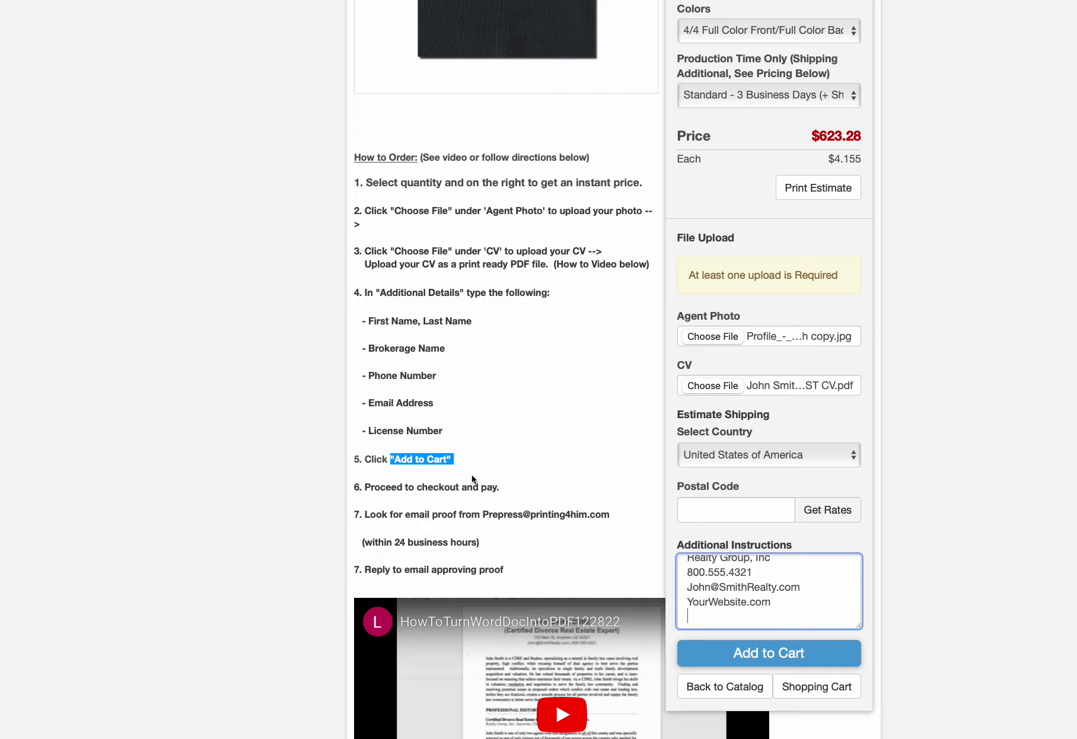
{"action": "left_click", "coordinate": [743, 657]}
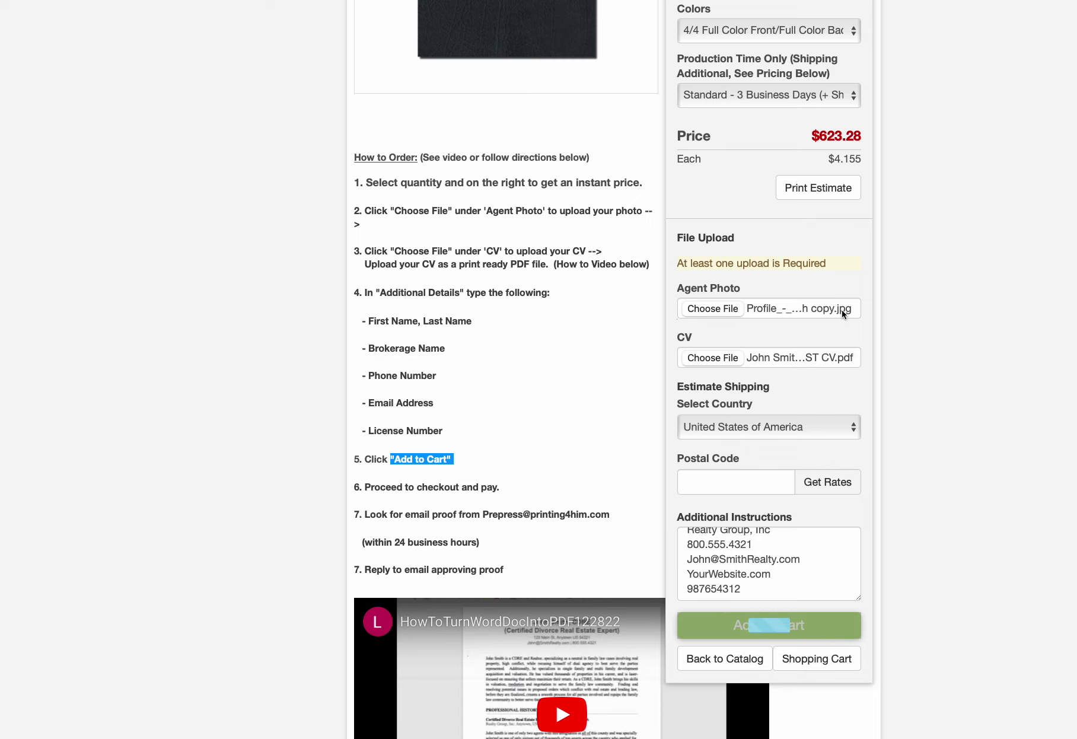
Paste the agent's contact details over the letter's placeholder contact block
{"action": "key", "text": "super+Tab"}
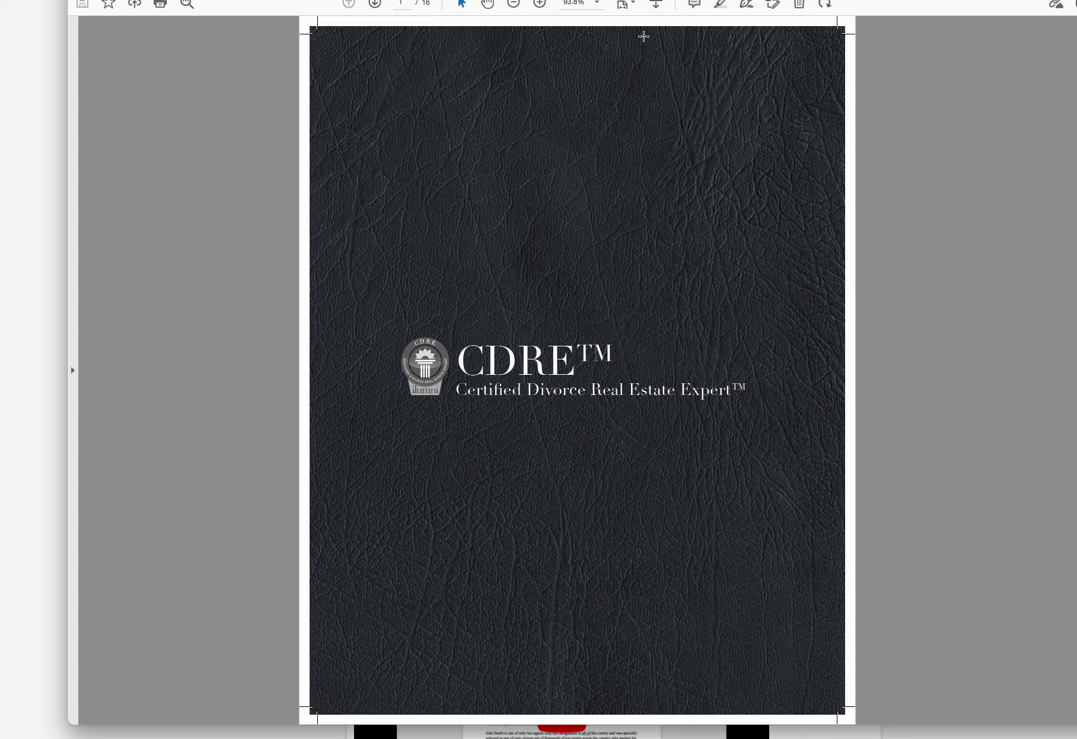
{"action": "key", "text": "super+Tab"}
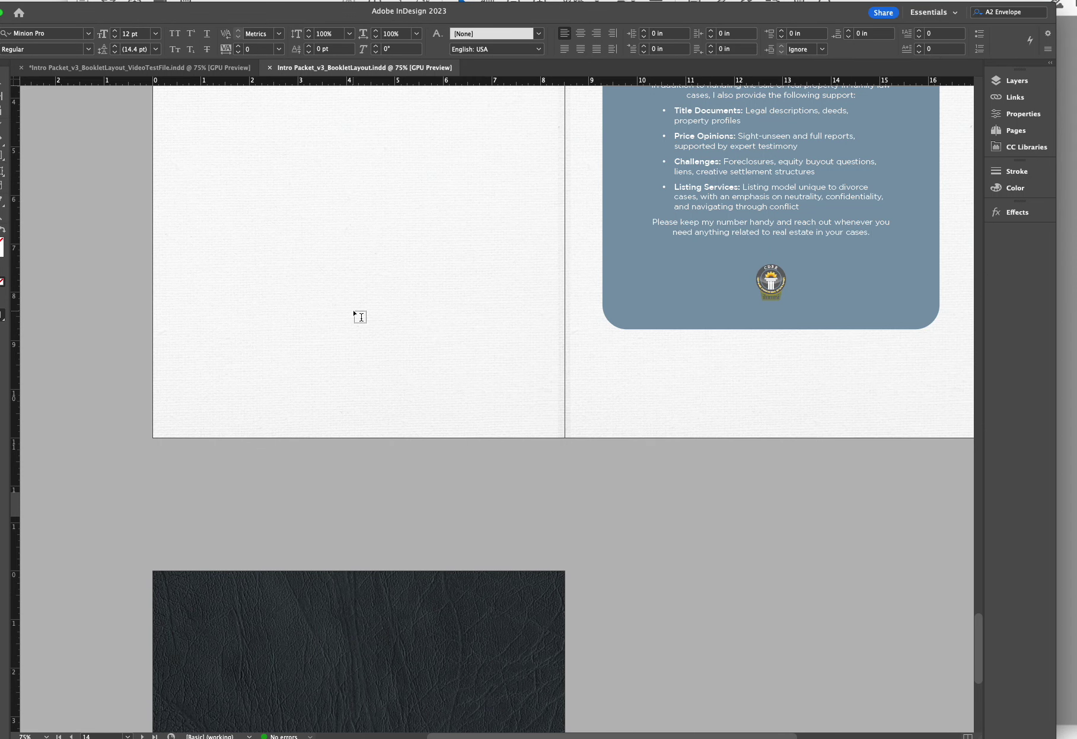
{"action": "scroll", "coordinate": [358, 315], "scroll_direction": "down", "scroll_amount": 5}
{"action": "scroll", "coordinate": [358, 315], "scroll_direction": "up", "scroll_amount": 5}
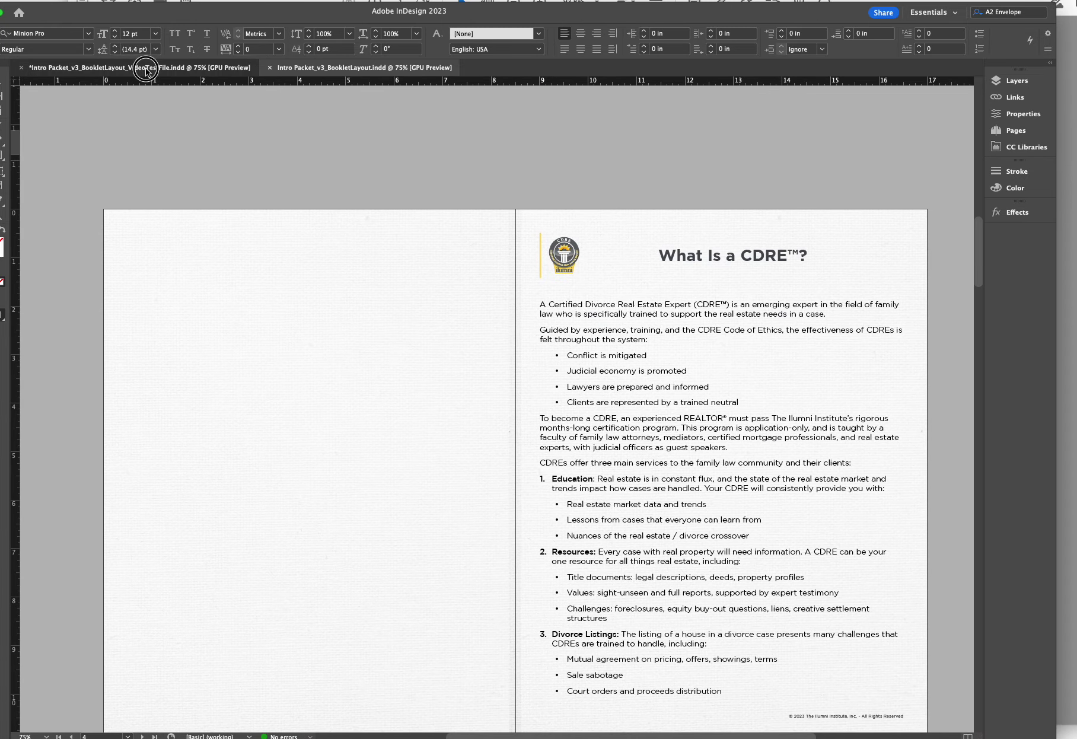
{"action": "left_click", "coordinate": [124, 71]}
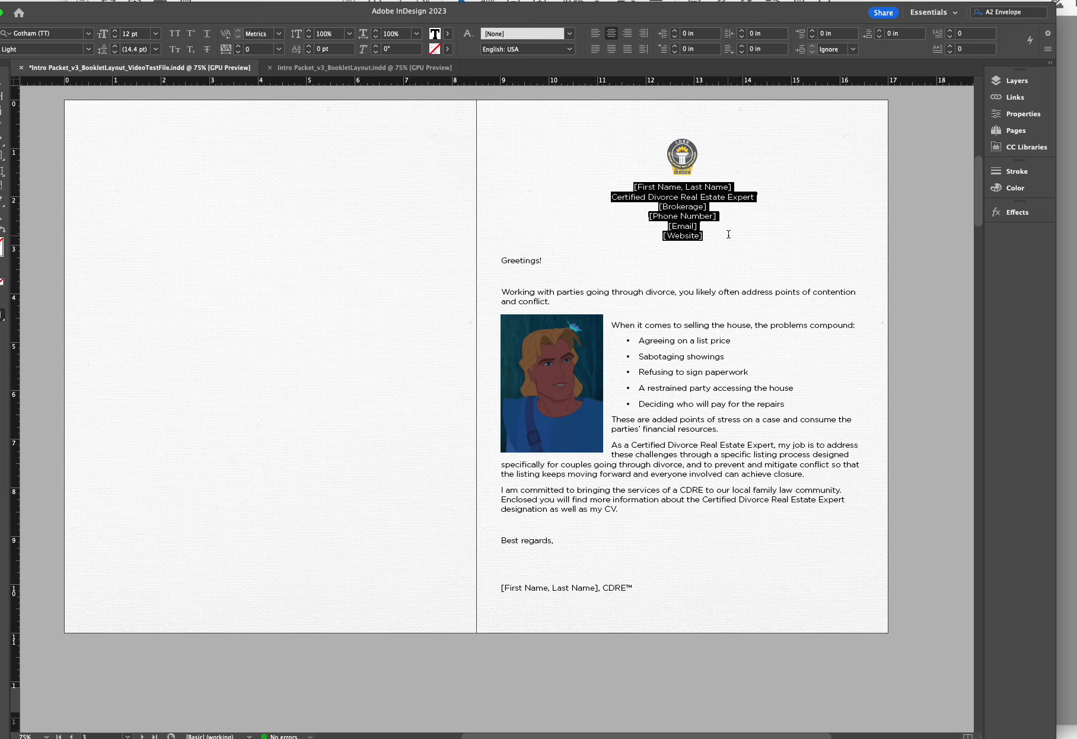
{"action": "key", "text": "super+v"}
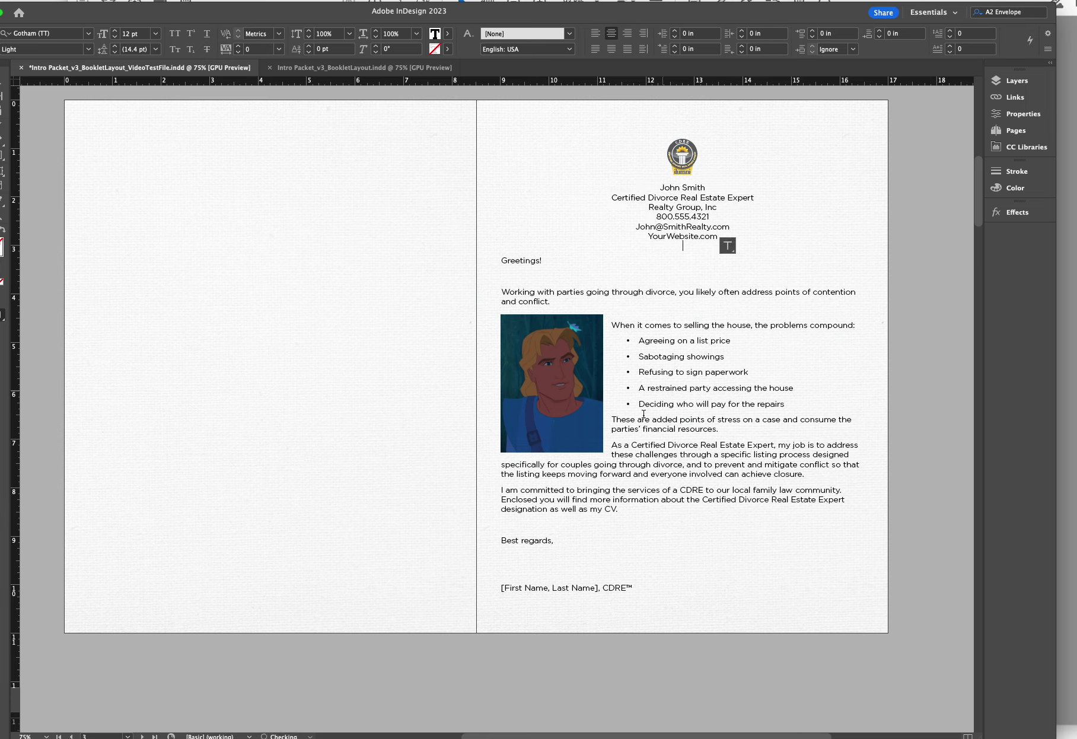
Replace the [First Name, Last Name] signature placeholder with the agent's name
{"action": "left_click", "coordinate": [598, 588]}
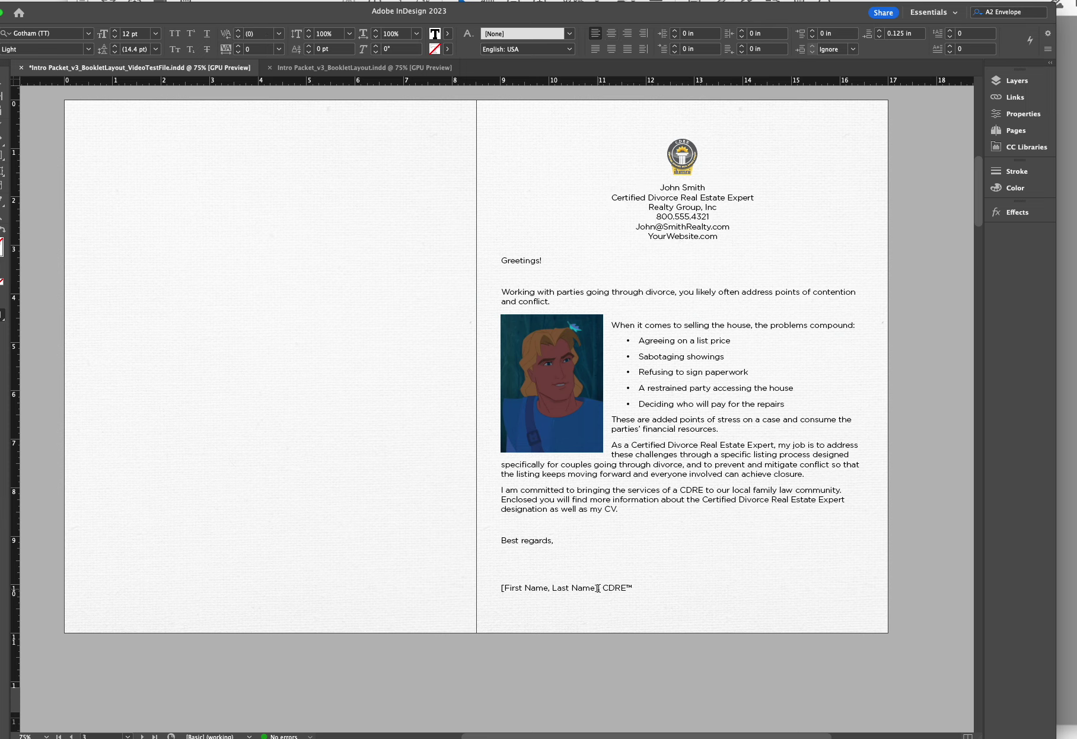
{"action": "mouse_move", "coordinate": [598, 588]}
{"action": "left_mouse_down"}
{"action": "mouse_move", "coordinate": [500, 603]}
{"action": "mouse_move", "coordinate": [499, 588]}
{"action": "left_mouse_up"}
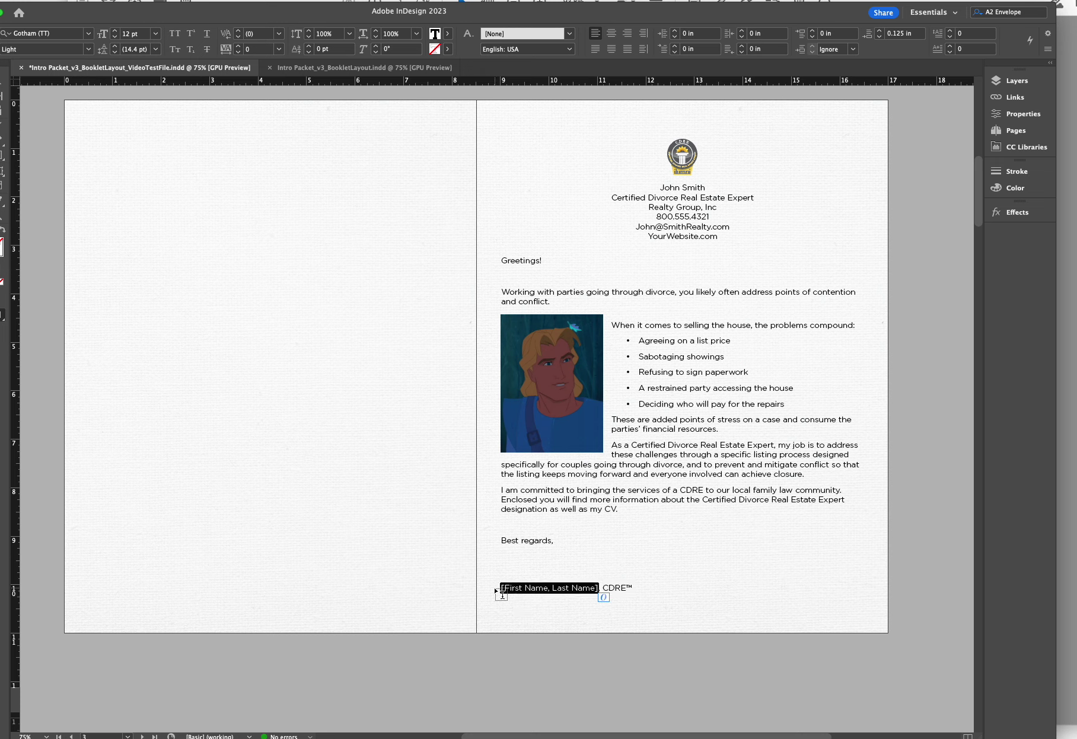
{"action": "type", "text": "John Smith"}
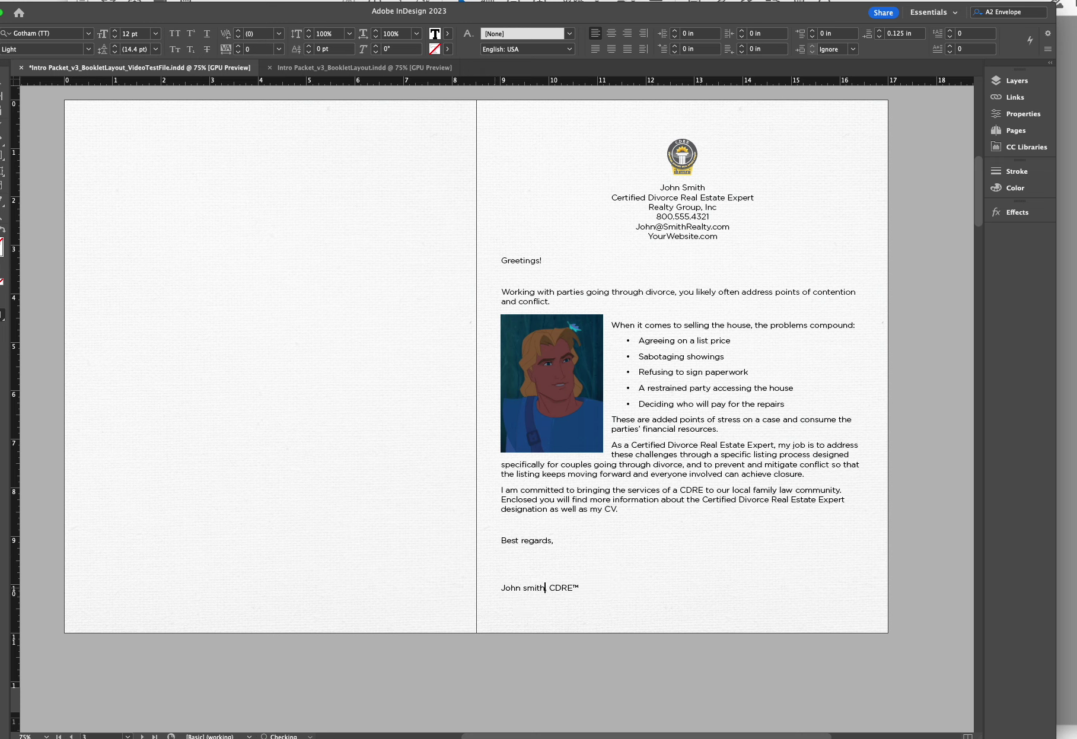
{"action": "key", "text": "BackSpace"}
{"action": "key", "text": "BackSpace"}
{"action": "key", "text": "BackSpace"}
{"action": "key", "text": "BackSpace"}
{"action": "key", "text": "BackSpace"}
{"action": "type", "text": "Smith"}
{"action": "key", "text": "super+Tab"}
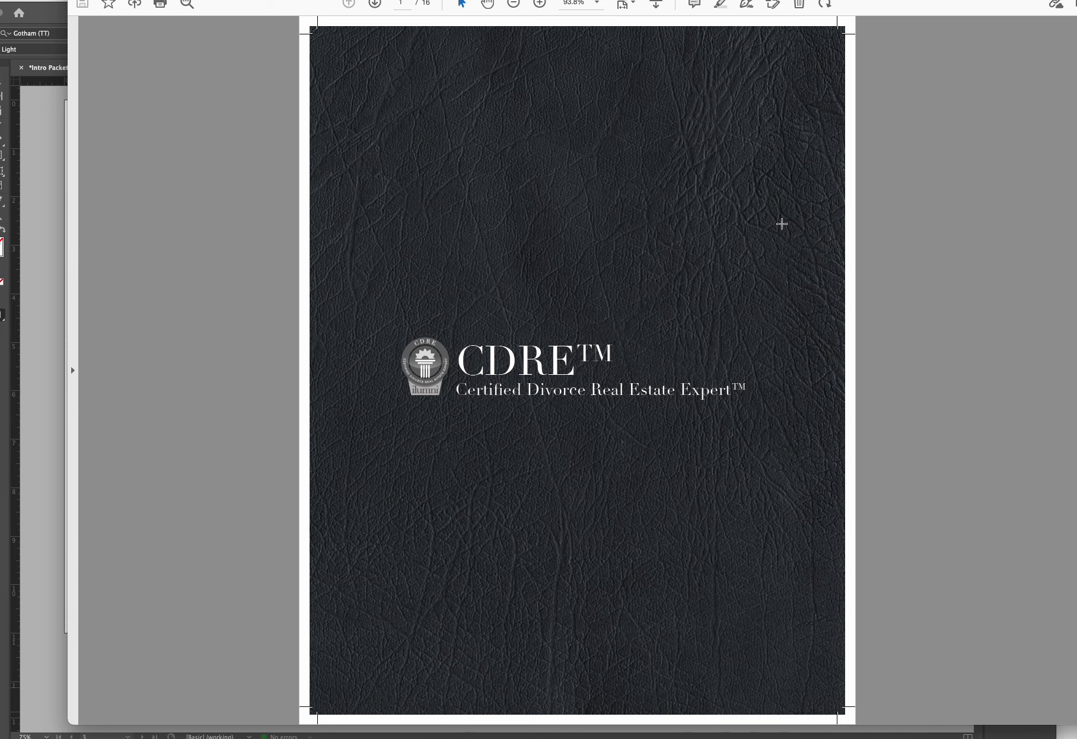
{"action": "scroll", "coordinate": [781, 223], "scroll_direction": "down", "scroll_amount": 15}
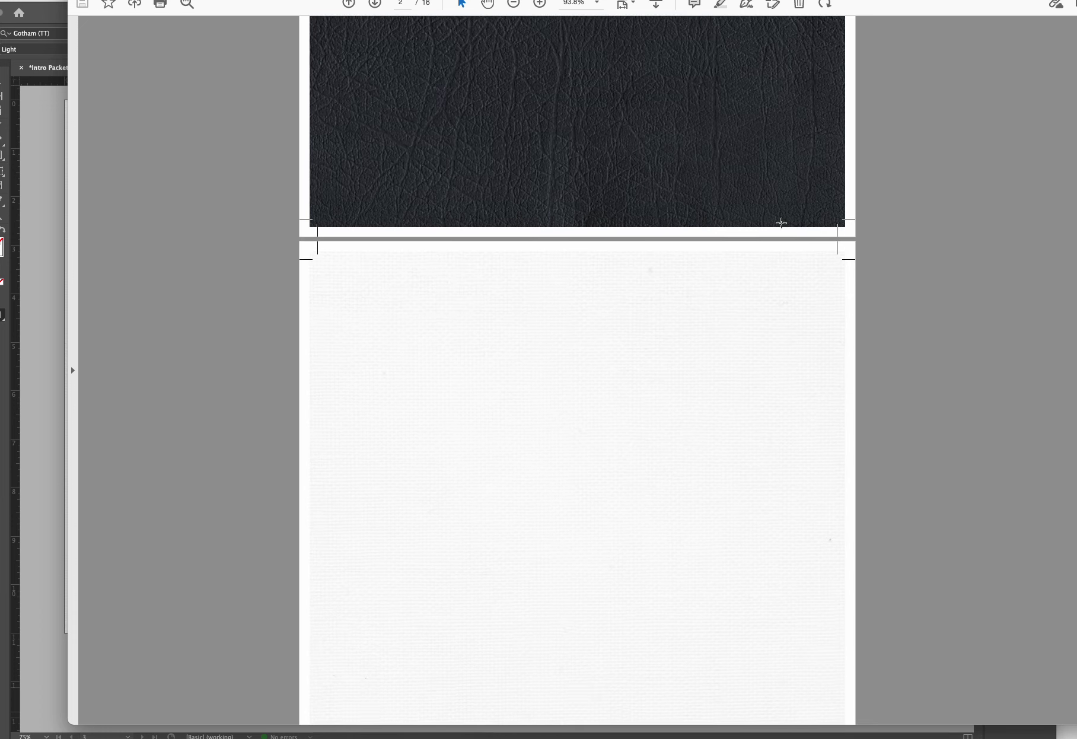
{"action": "scroll", "coordinate": [781, 223], "scroll_direction": "down", "scroll_amount": 12}
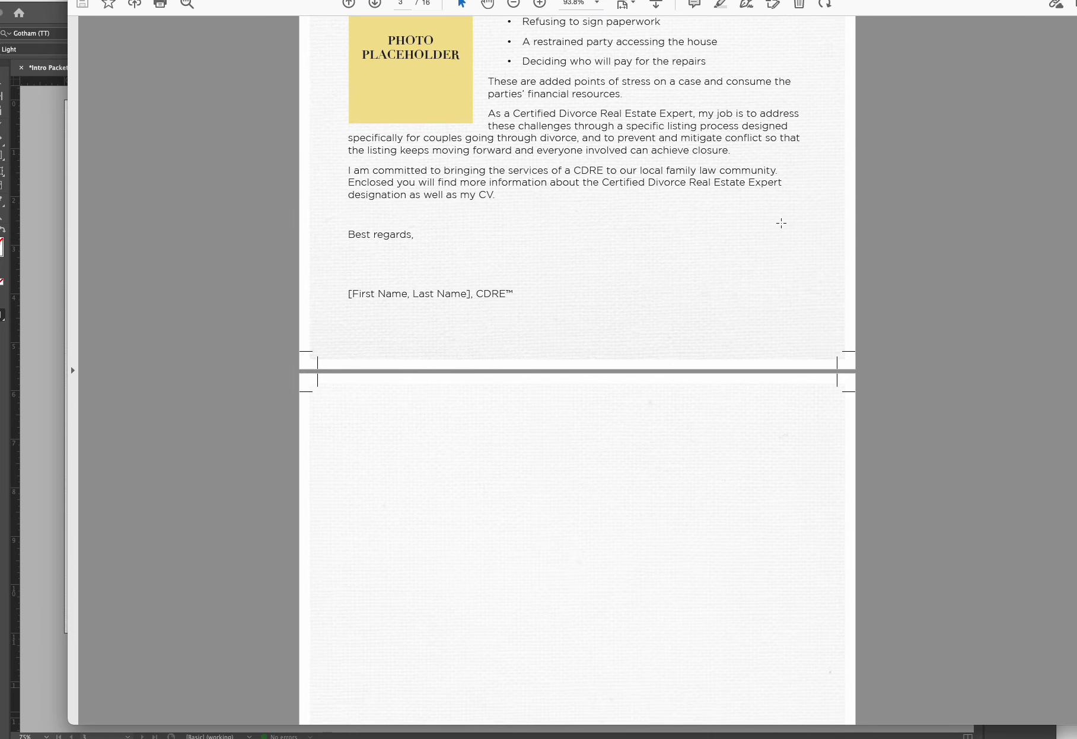
{"action": "scroll", "coordinate": [781, 223], "scroll_direction": "down", "scroll_amount": 15}
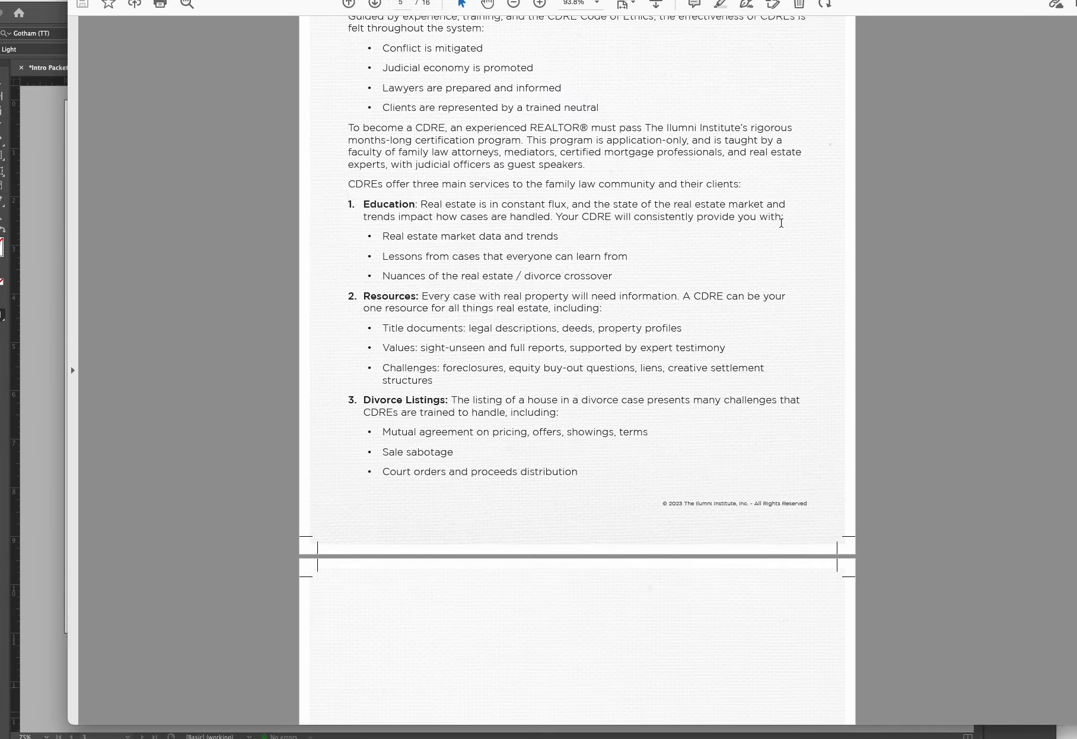
{"action": "scroll", "coordinate": [781, 223], "scroll_direction": "down", "scroll_amount": 15}
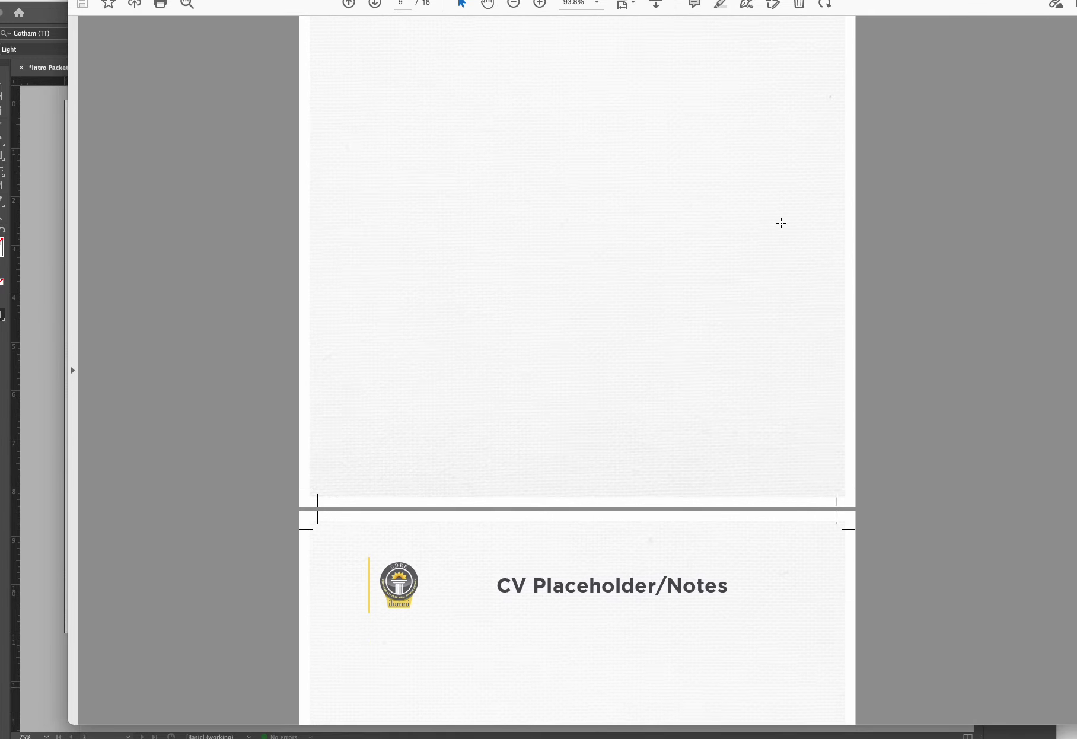
{"action": "scroll", "coordinate": [781, 223], "scroll_direction": "down", "scroll_amount": 5}
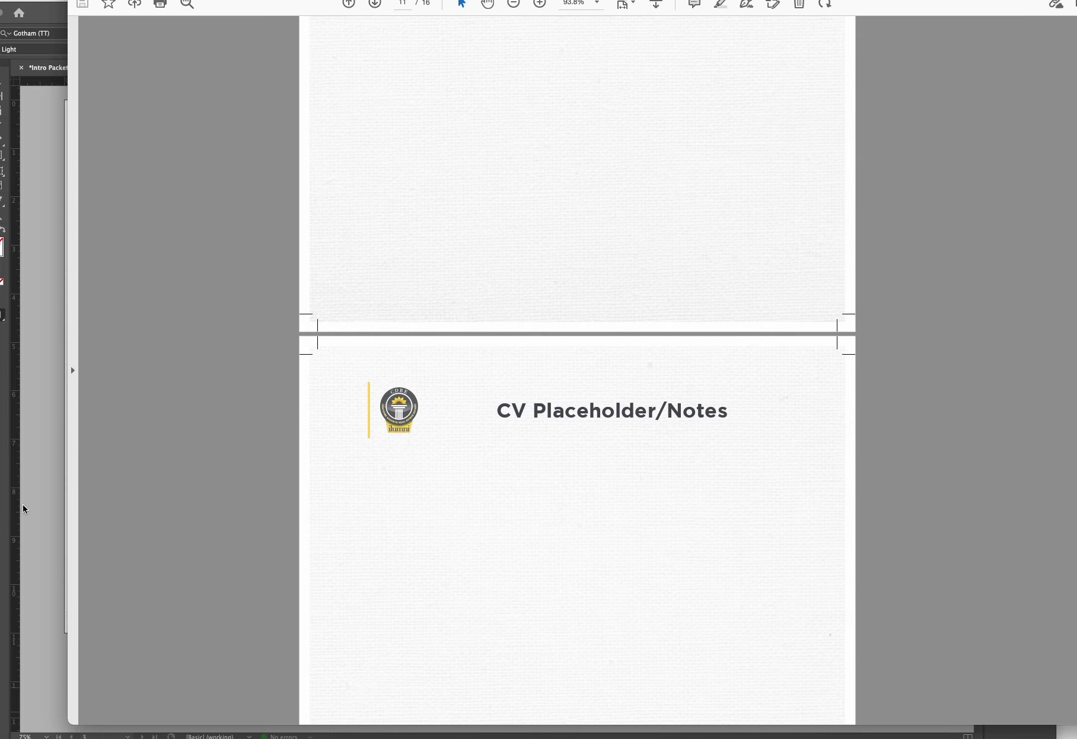
{"action": "left_click", "coordinate": [42, 368]}
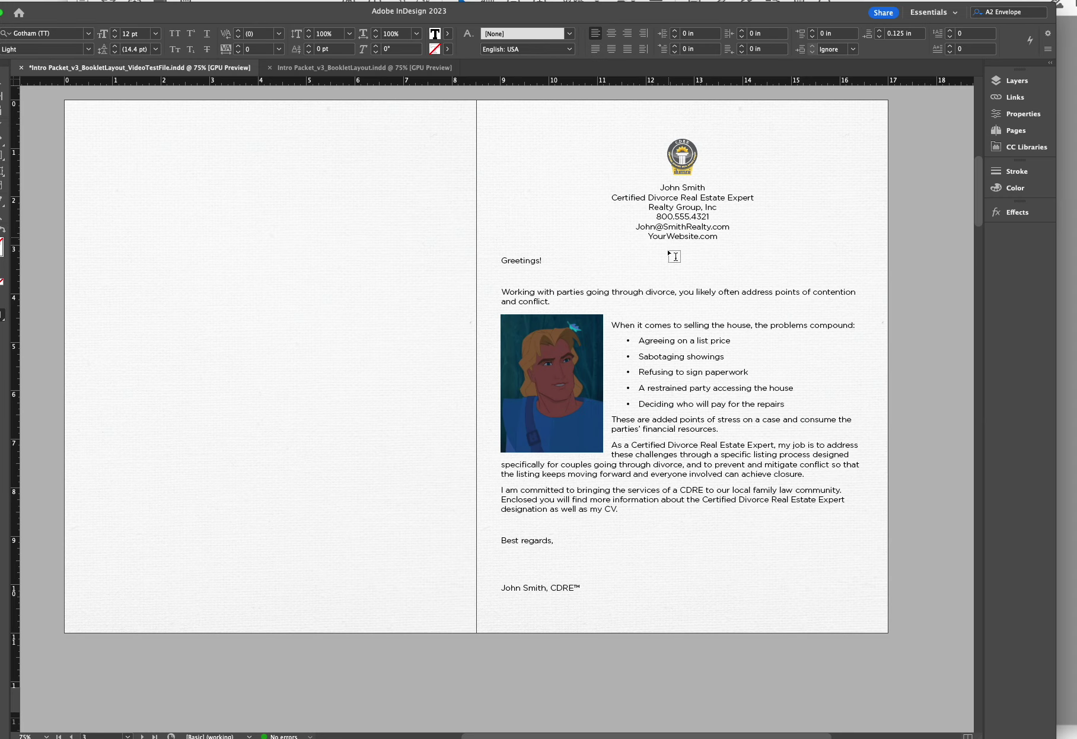
Scroll through the booklet spreads to the résumé pages around page 10
{"action": "scroll", "coordinate": [669, 435], "scroll_direction": "down", "scroll_amount": 10}
{"action": "scroll", "coordinate": [669, 434], "scroll_direction": "down", "scroll_amount": 2}
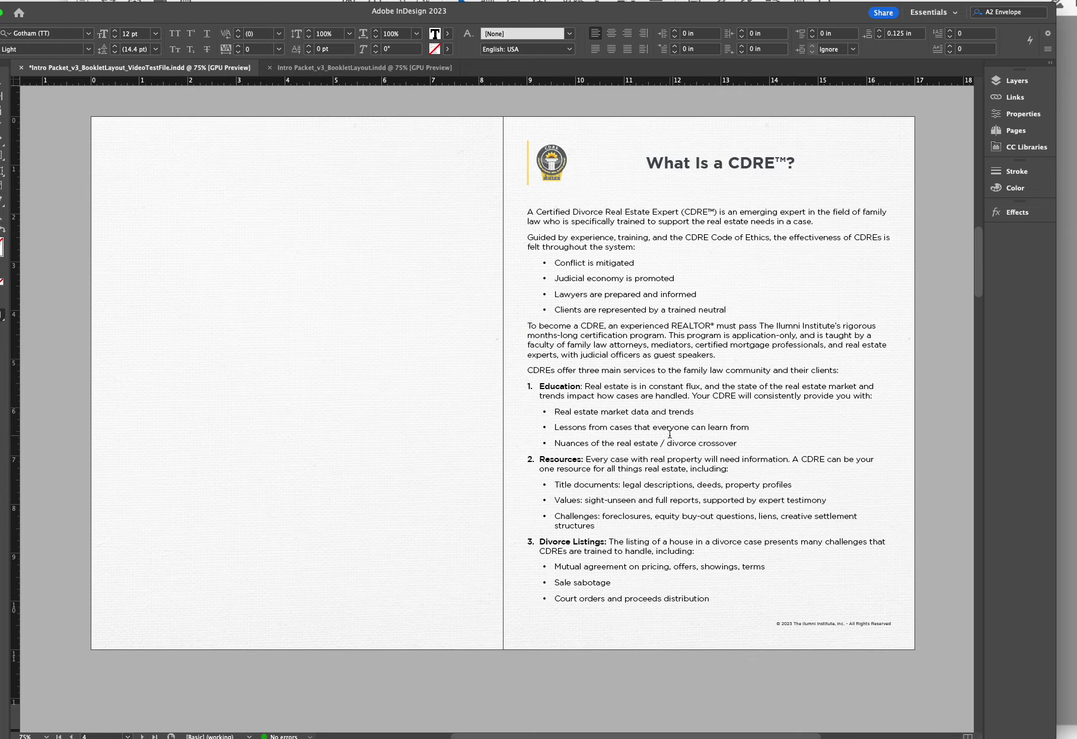
{"action": "scroll", "coordinate": [684, 429], "scroll_direction": "down", "scroll_amount": 20}
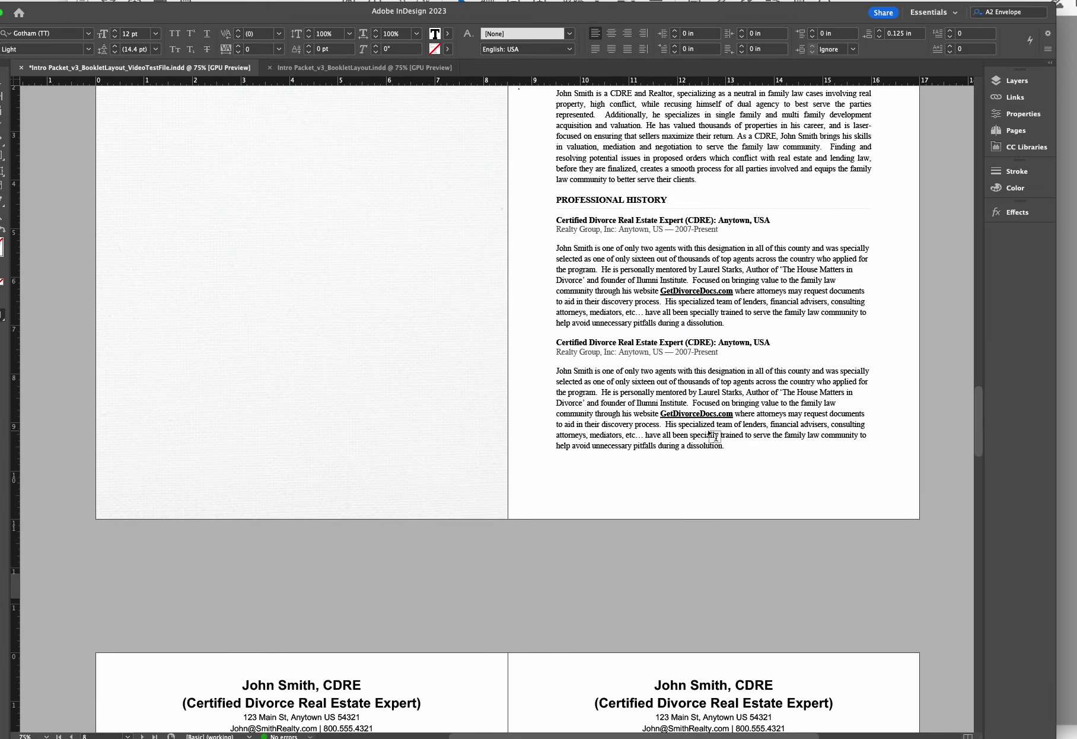
{"action": "scroll", "coordinate": [732, 409], "scroll_direction": "down", "scroll_amount": 10}
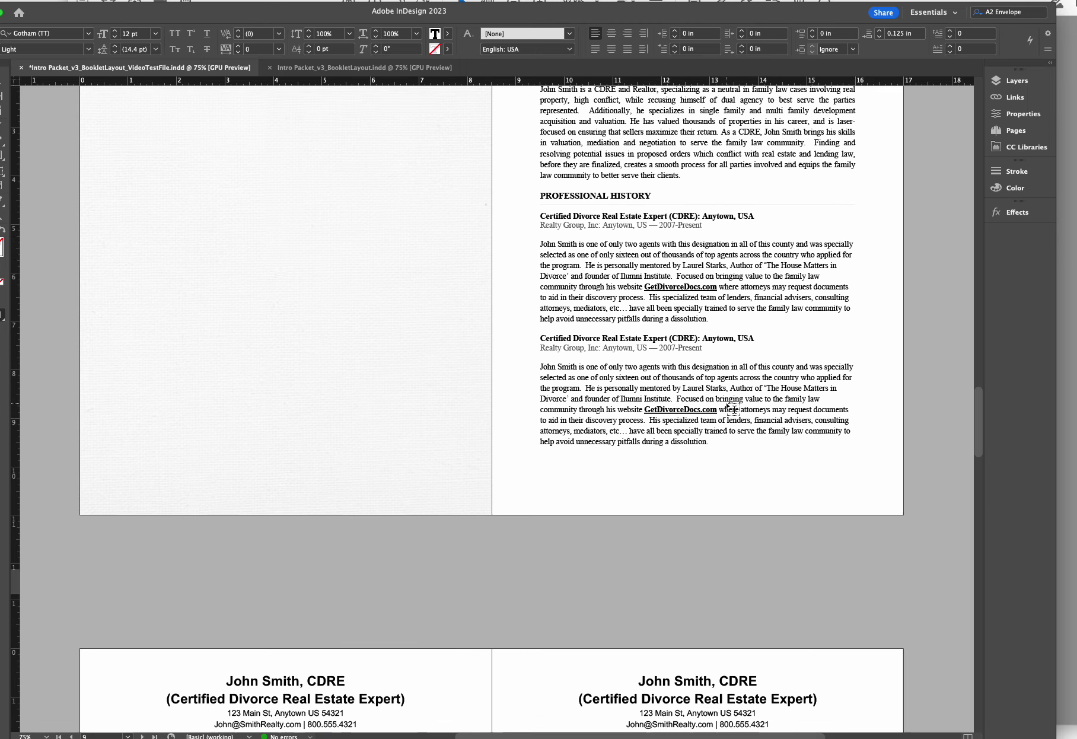
{"action": "scroll", "coordinate": [733, 409], "scroll_direction": "down", "scroll_amount": 10}
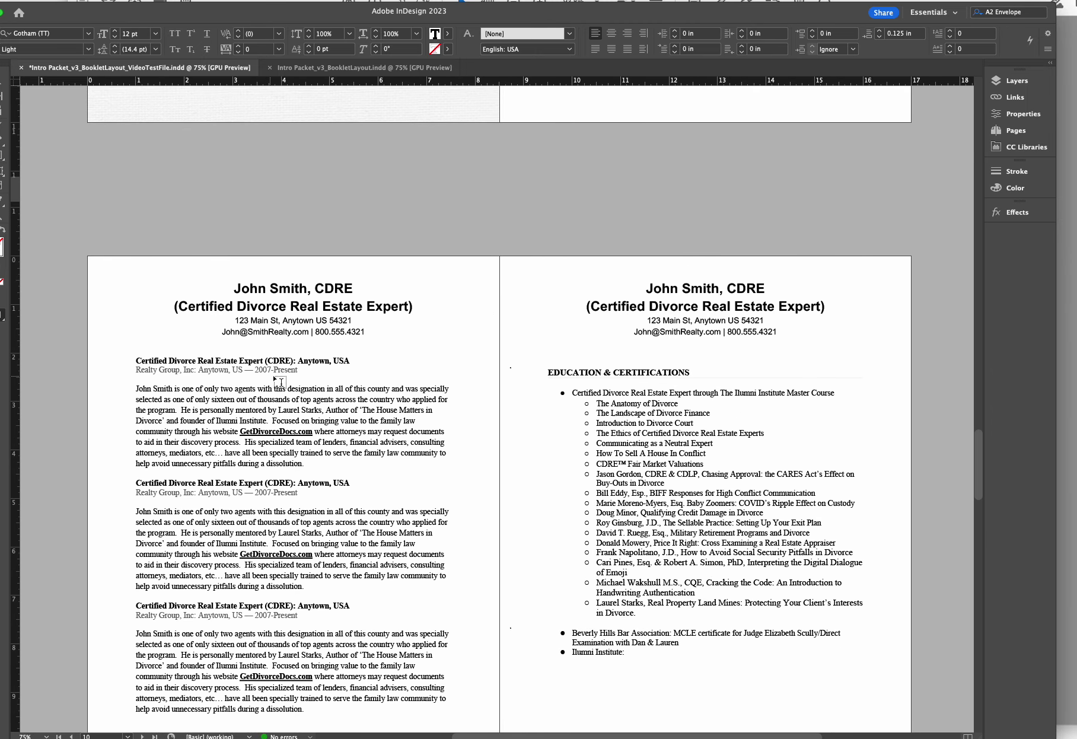
{"action": "scroll", "coordinate": [574, 393], "scroll_direction": "down", "scroll_amount": 7}
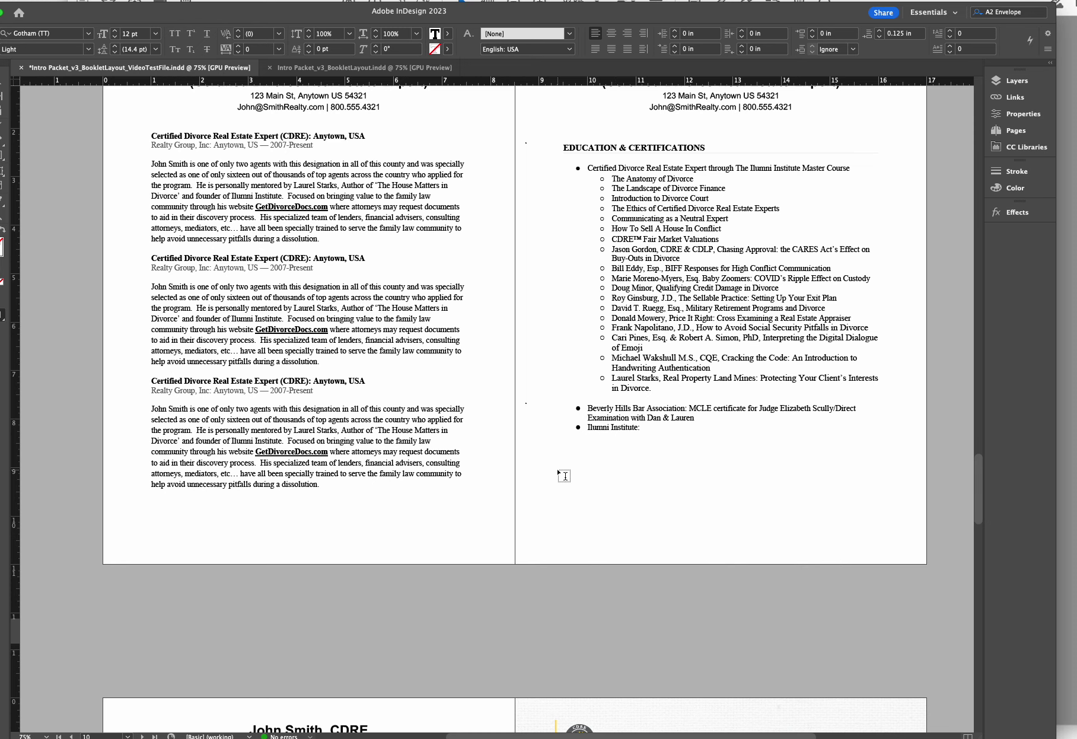
{"action": "scroll", "coordinate": [563, 476], "scroll_direction": "down", "scroll_amount": 4}
{"action": "scroll", "coordinate": [564, 475], "scroll_direction": "down", "scroll_amount": 5}
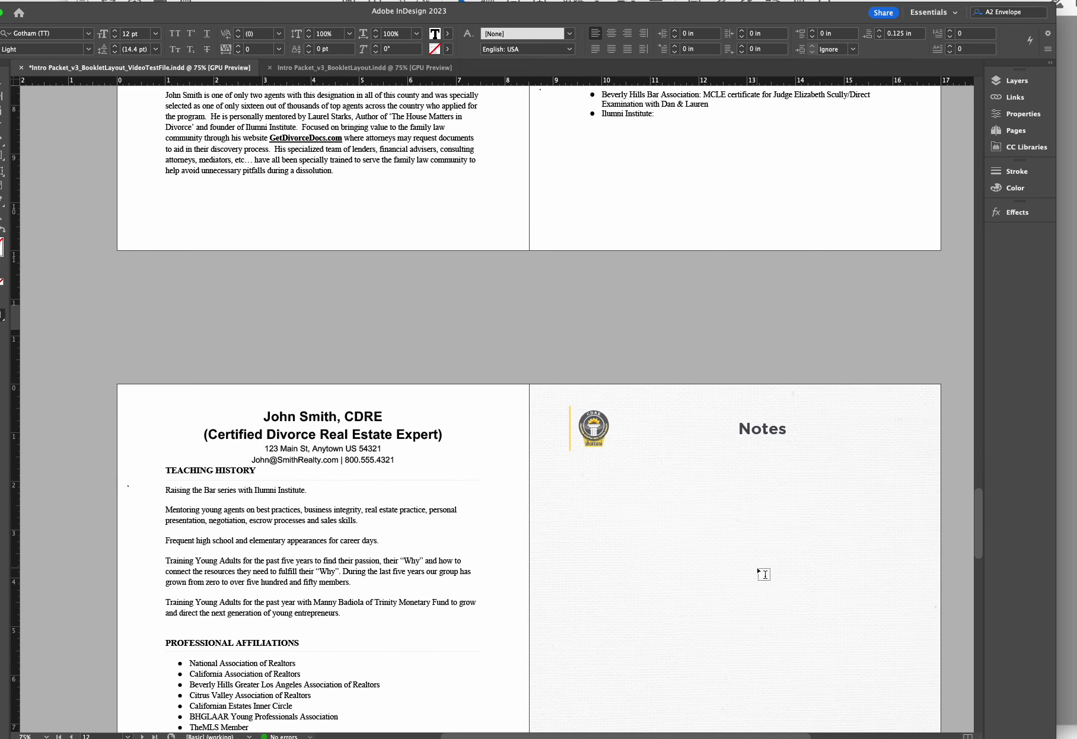
{"action": "scroll", "coordinate": [762, 572], "scroll_direction": "down", "scroll_amount": 3}
{"action": "scroll", "coordinate": [763, 573], "scroll_direction": "up", "scroll_amount": 20}
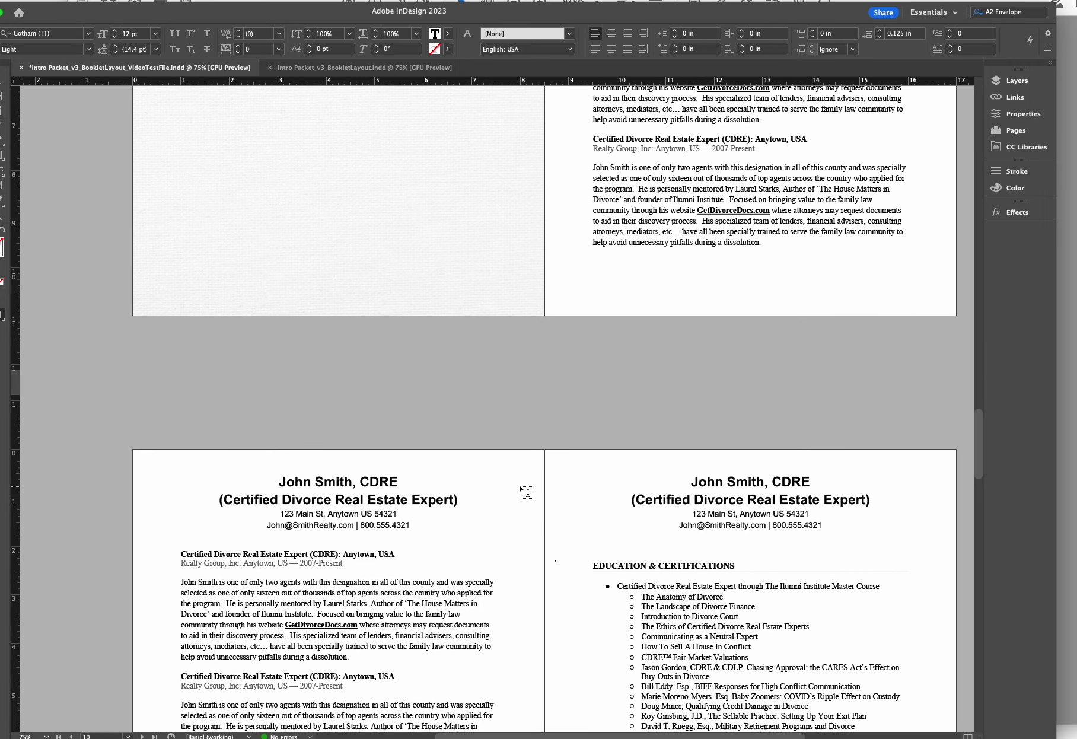
Scroll to the leather back cover on page 16, then bring the Acrobat PDF proof forward
{"action": "scroll", "coordinate": [588, 528], "scroll_direction": "down", "scroll_amount": 5}
{"action": "scroll", "coordinate": [587, 529], "scroll_direction": "down", "scroll_amount": 3}
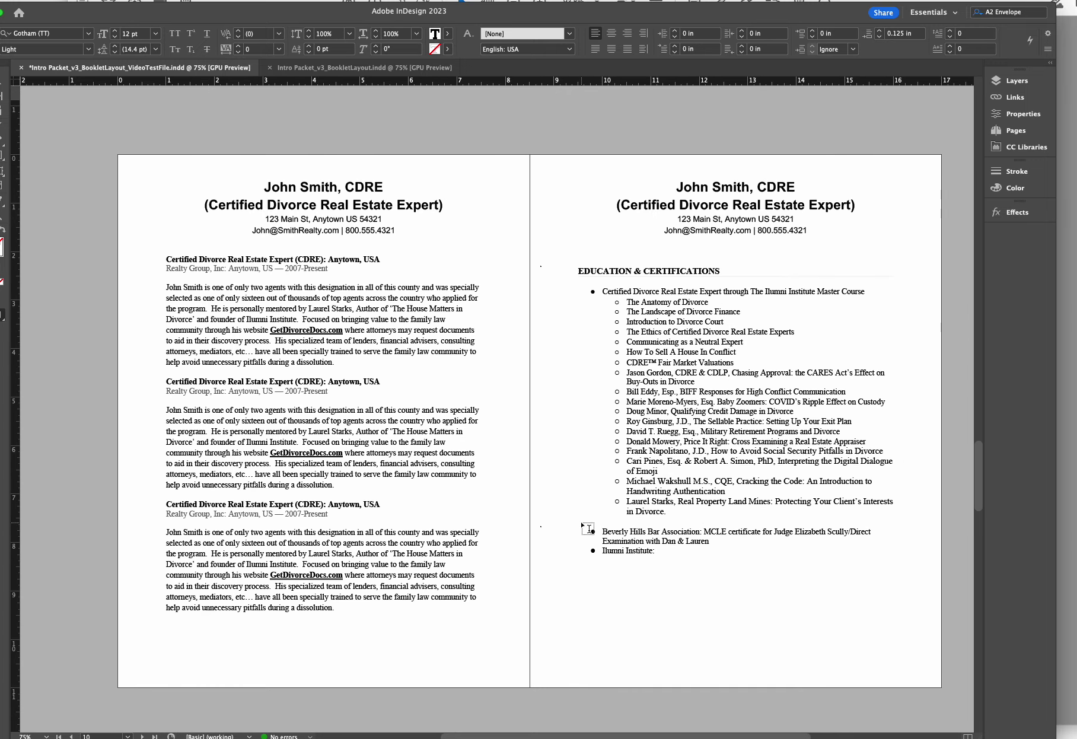
{"action": "scroll", "coordinate": [588, 529], "scroll_direction": "down", "scroll_amount": 14}
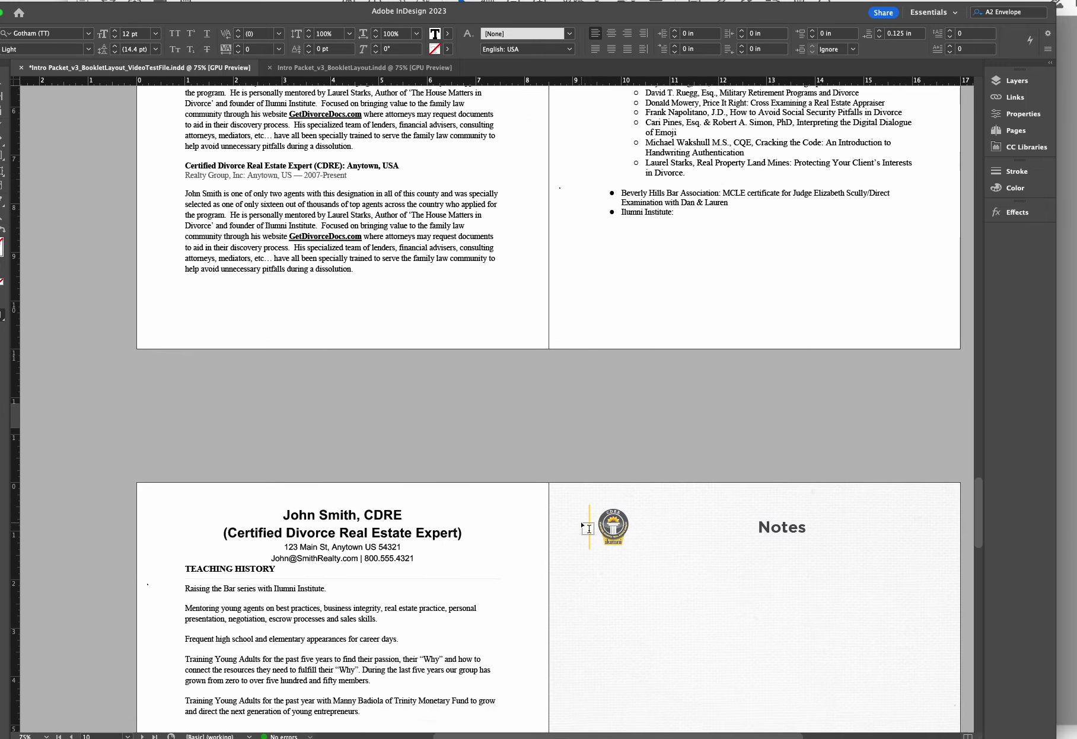
{"action": "scroll", "coordinate": [588, 528], "scroll_direction": "down", "scroll_amount": 4}
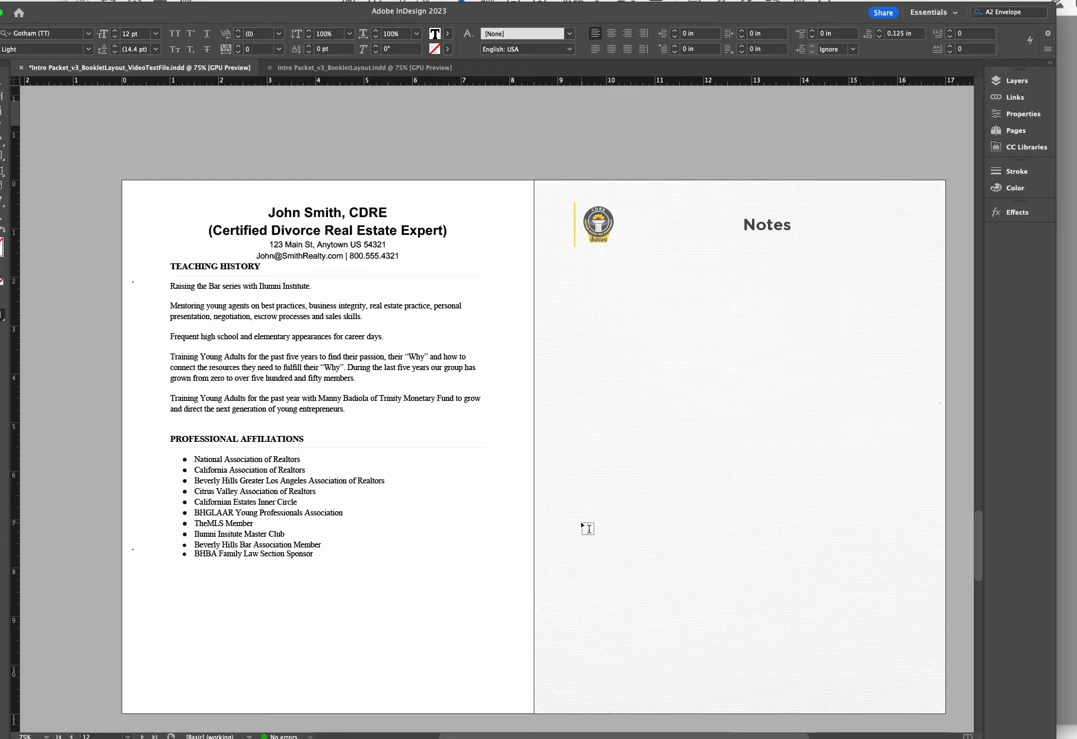
{"action": "scroll", "coordinate": [588, 529], "scroll_direction": "down", "scroll_amount": 1}
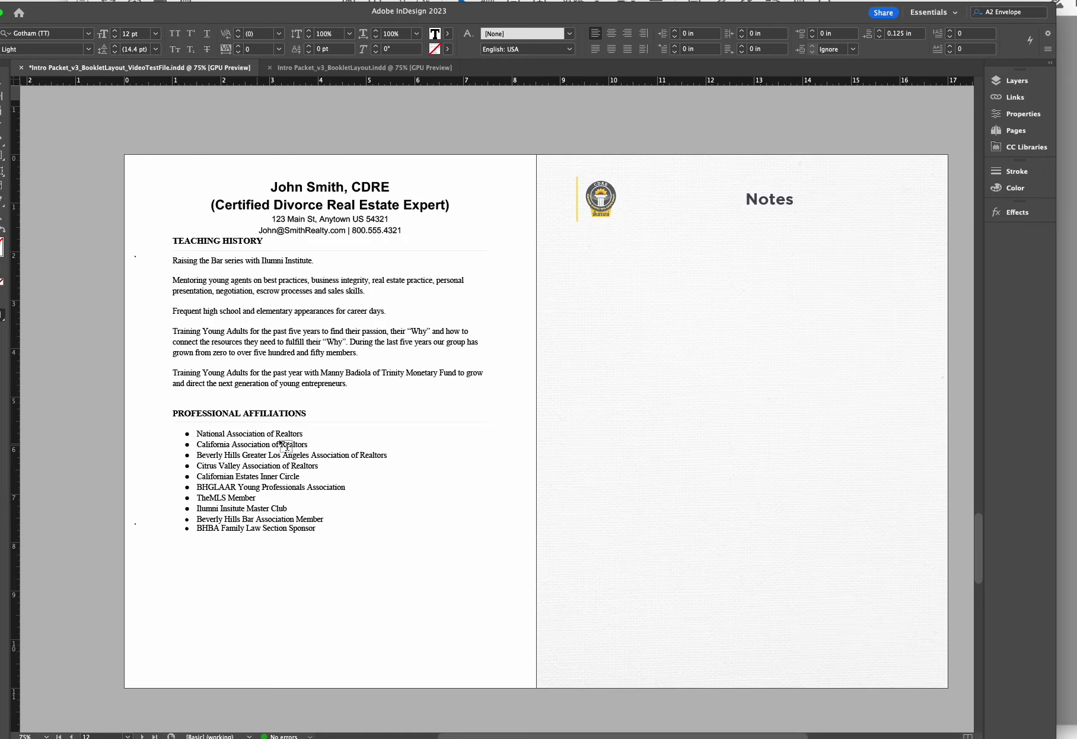
{"action": "scroll", "coordinate": [754, 308], "scroll_direction": "down", "scroll_amount": 1}
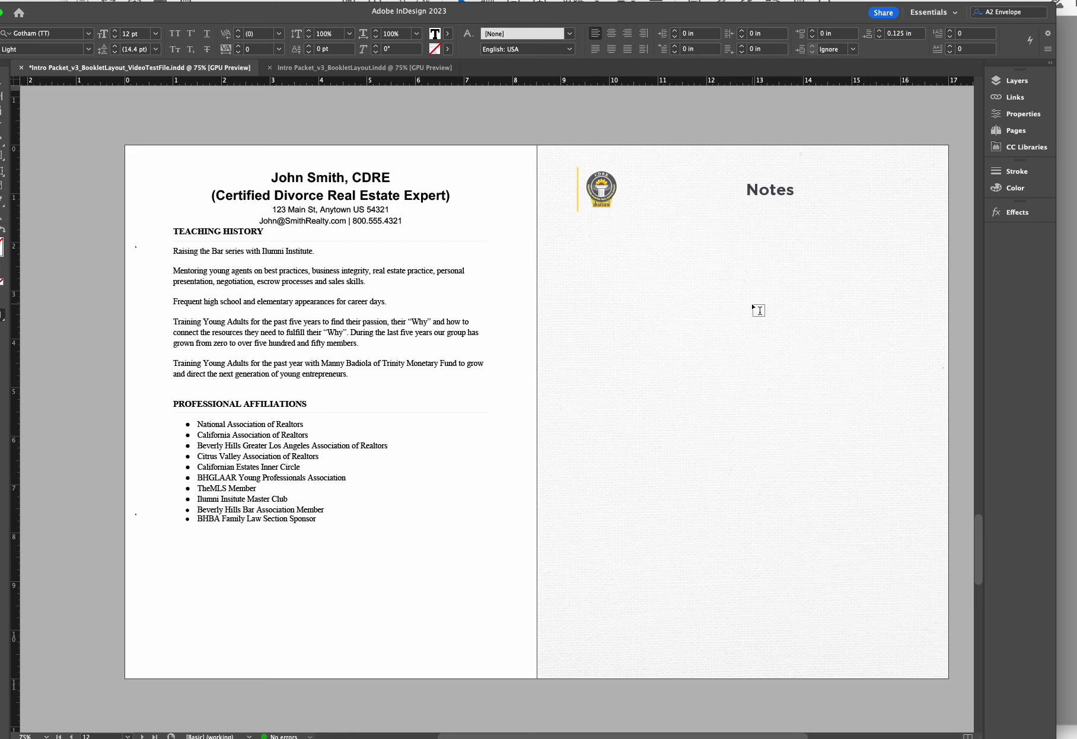
{"action": "scroll", "coordinate": [758, 310], "scroll_direction": "down", "scroll_amount": 15}
{"action": "scroll", "coordinate": [758, 307], "scroll_direction": "up", "scroll_amount": 3}
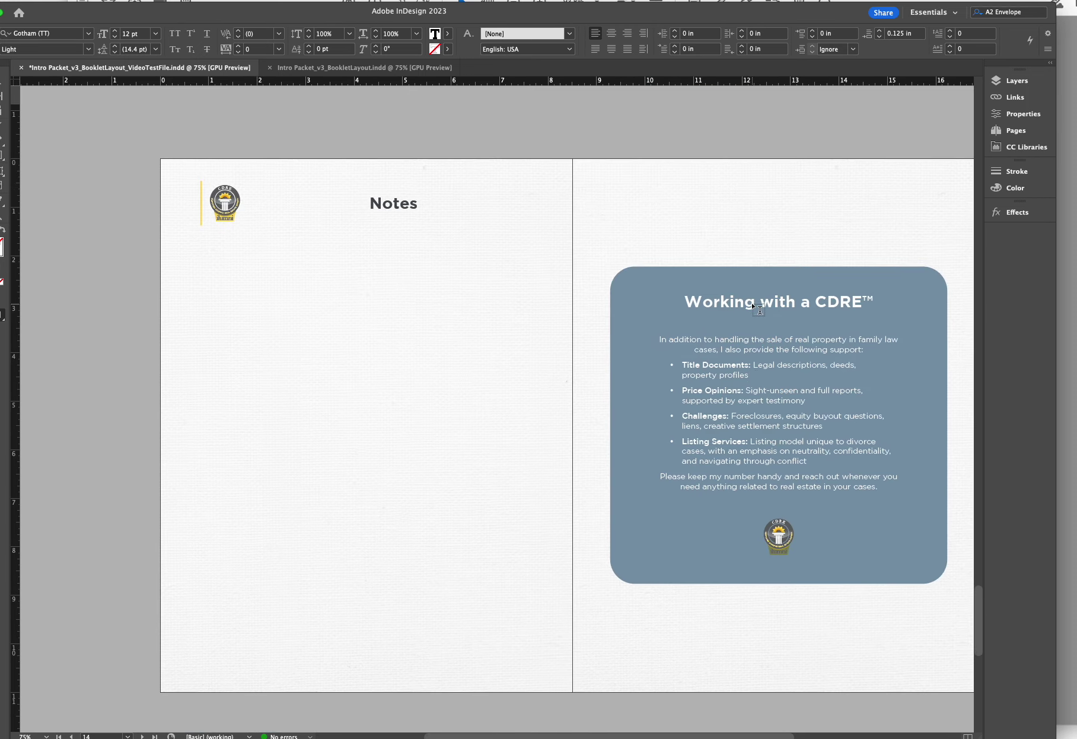
{"action": "scroll", "coordinate": [758, 308], "scroll_direction": "down", "scroll_amount": 2}
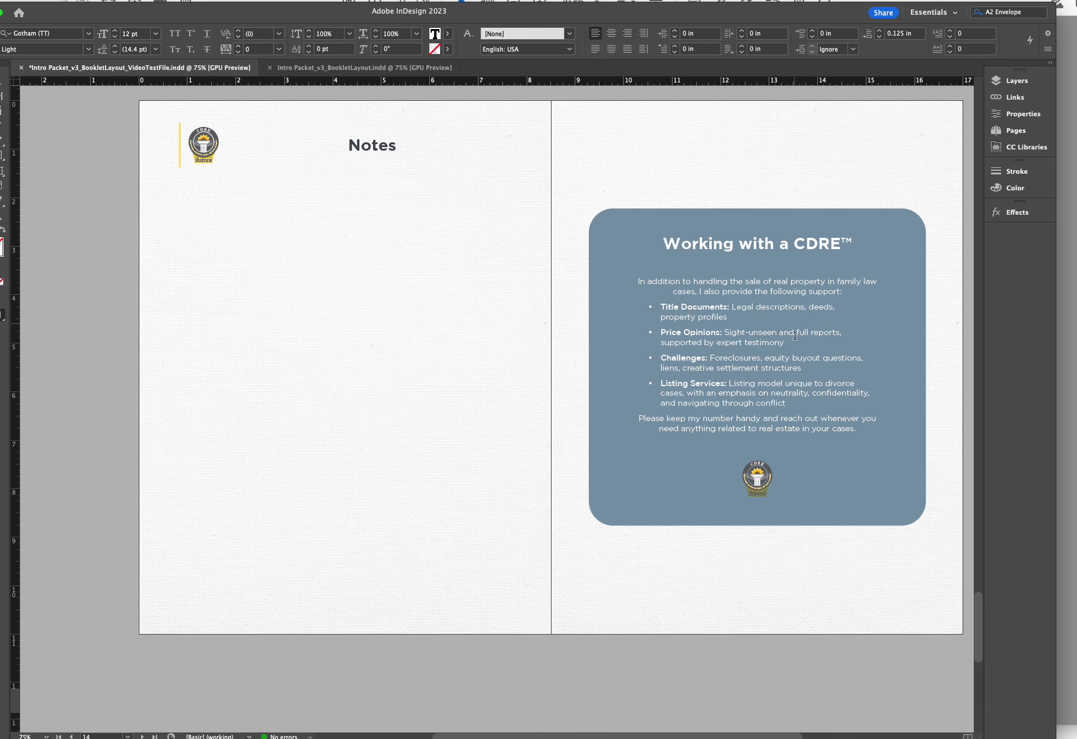
{"action": "scroll", "coordinate": [794, 336], "scroll_direction": "down", "scroll_amount": 18}
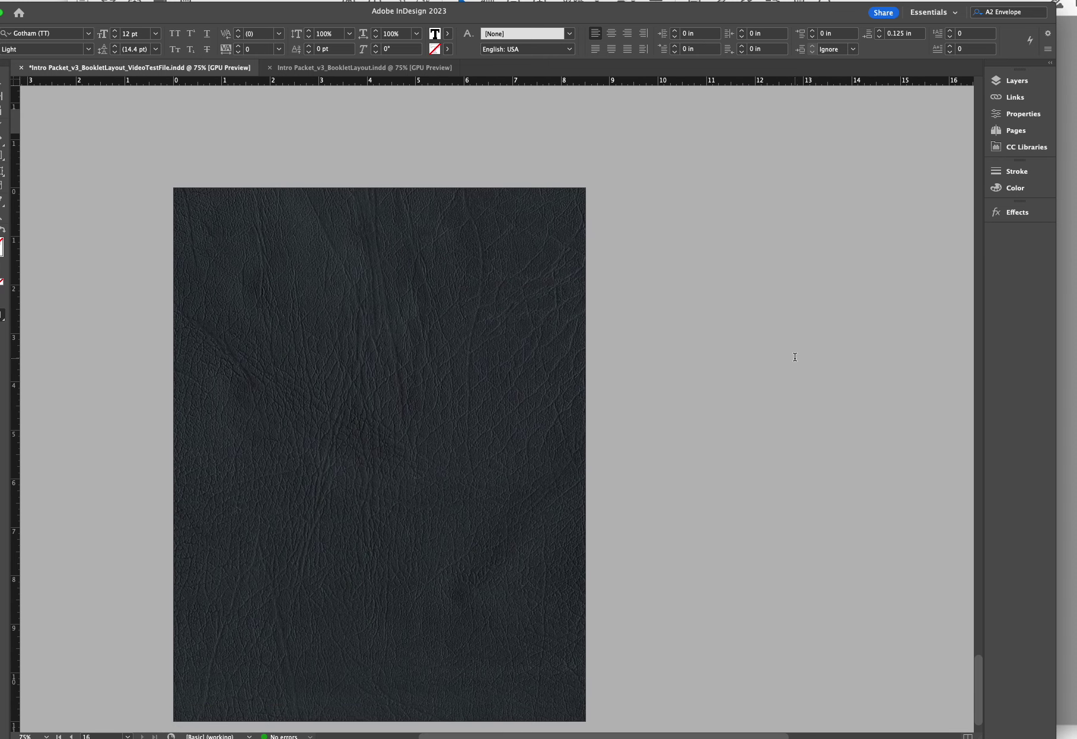
{"action": "scroll", "coordinate": [794, 357], "scroll_direction": "down", "scroll_amount": 1}
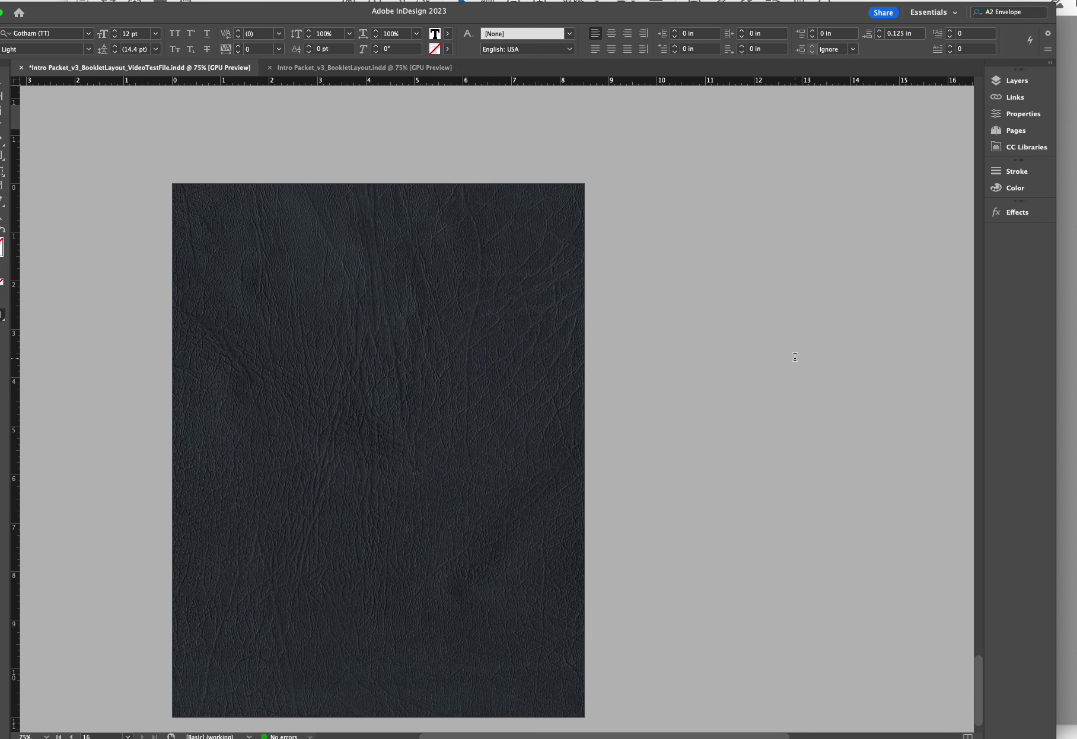
{"action": "left_click", "coordinate": [1070, 279]}
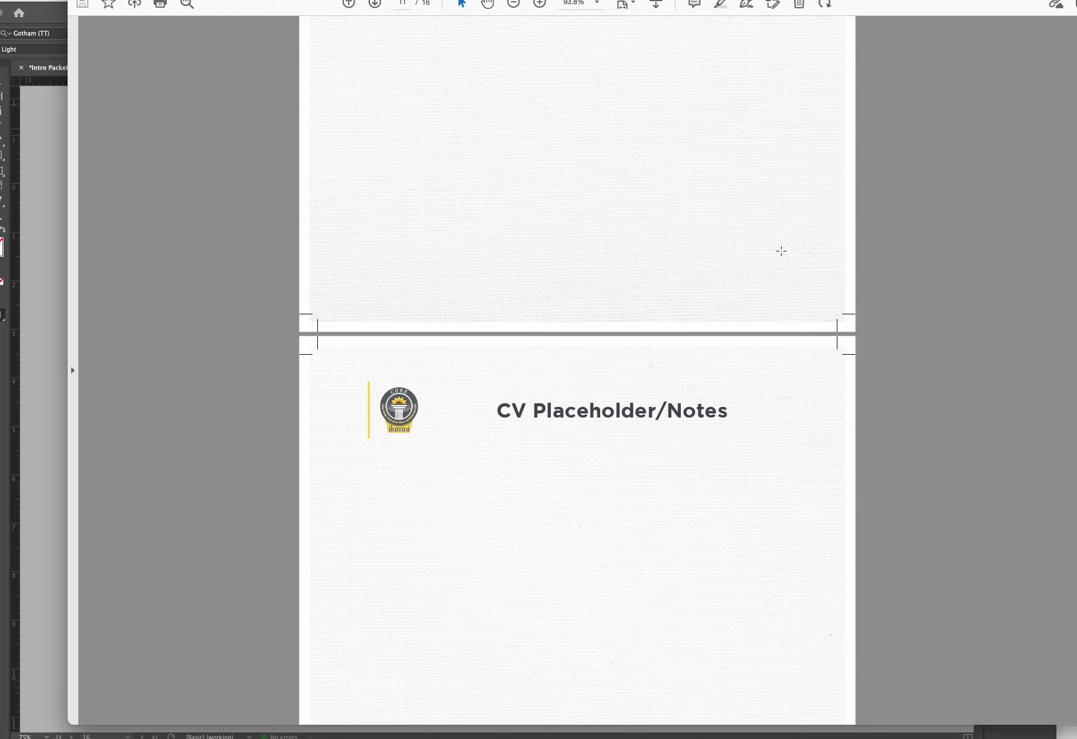